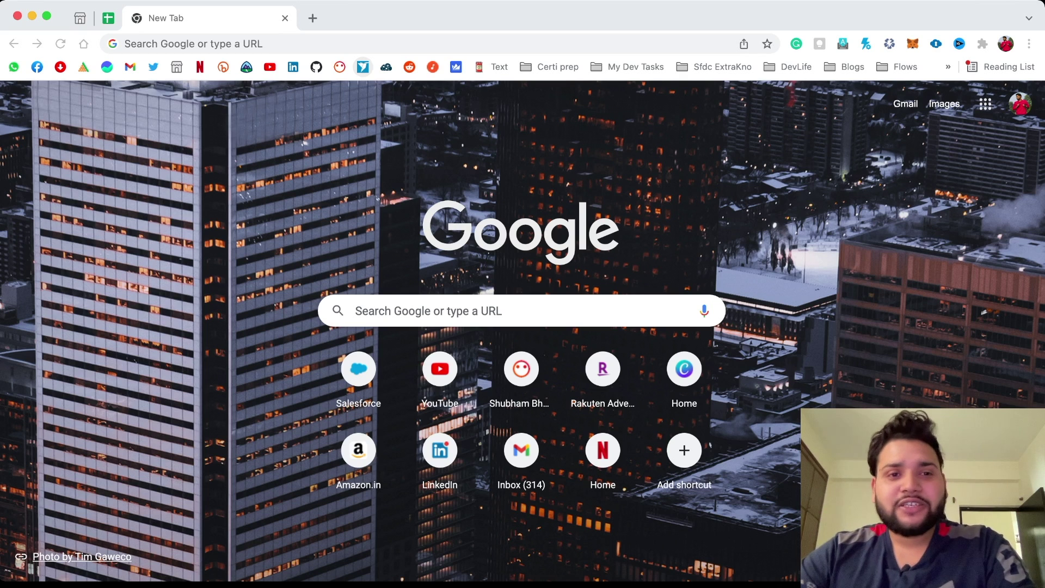
- Focus the address bar of a new Chrome tab so a search can be typed
click(362, 44)
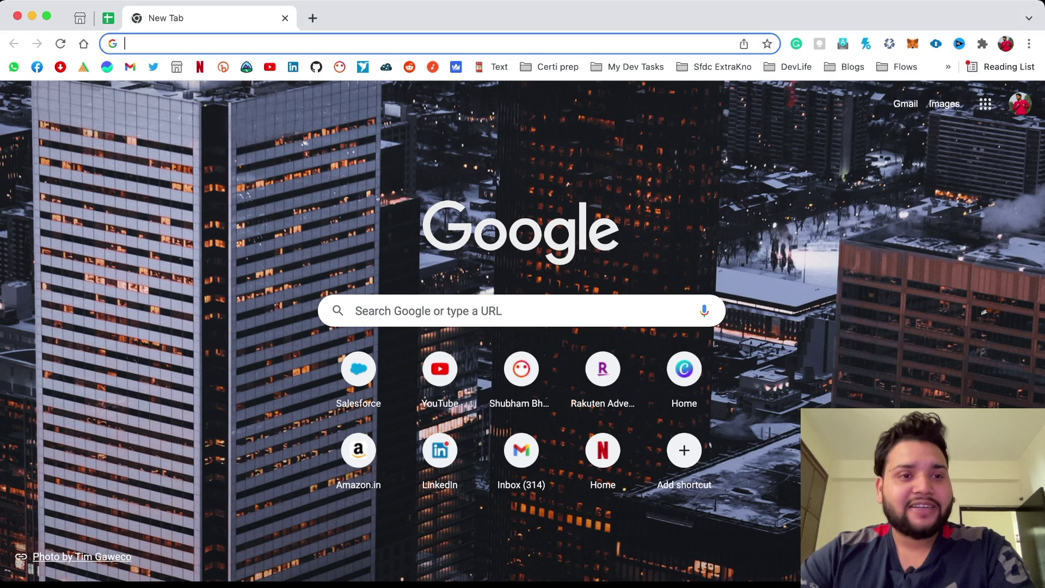
- Search for 'salesforce inspector' and add the Chrome Web Store extension to Chrome
key(ctrl+super+f)
text(salesforce inspecto)
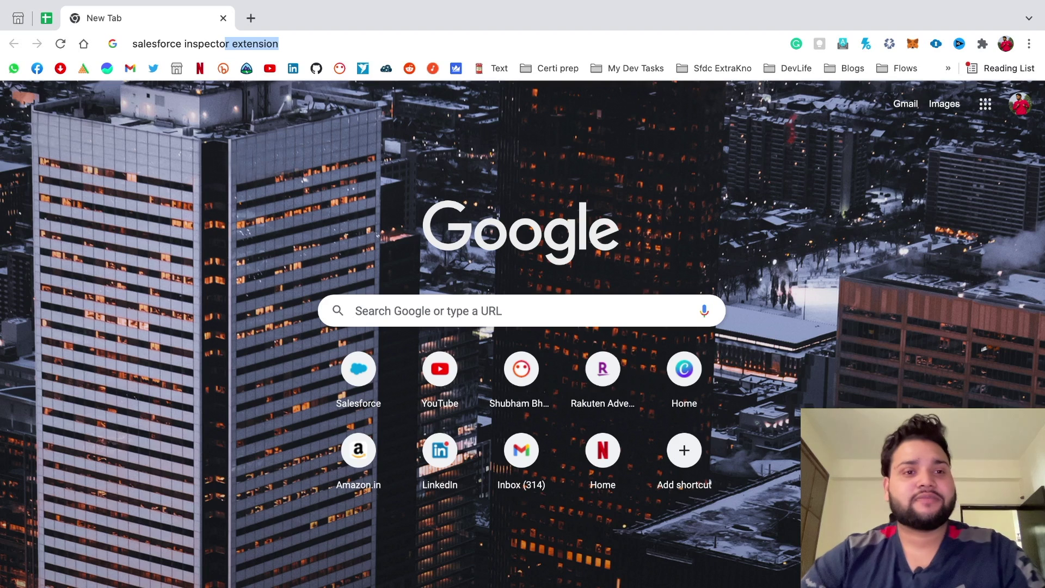
key(Return)
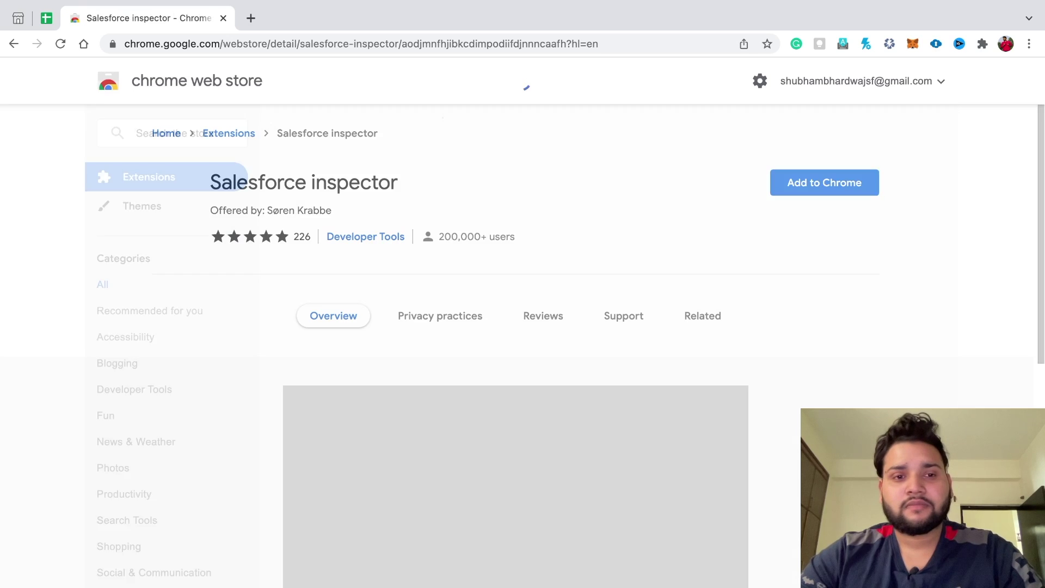
click(824, 182)
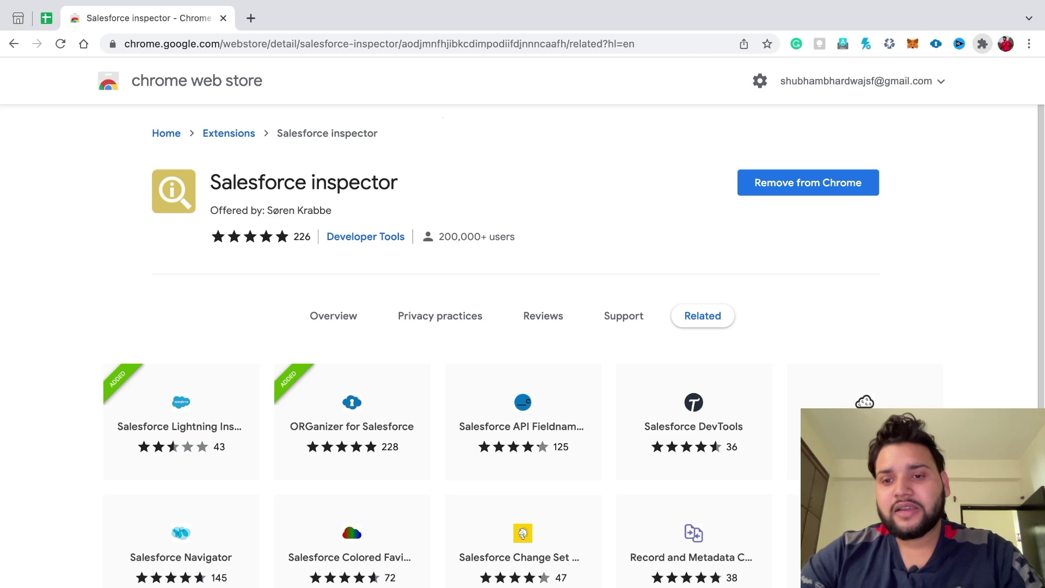
- Confirm Salesforce Inspector in the Extensions menu, then move to the Salesforce tab
click(982, 43)
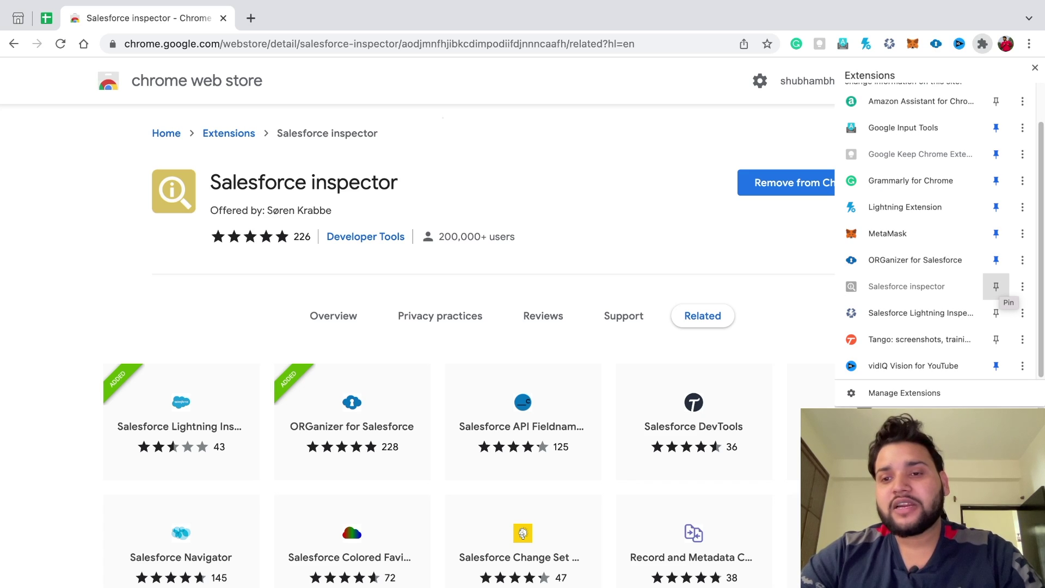
key(Escape)
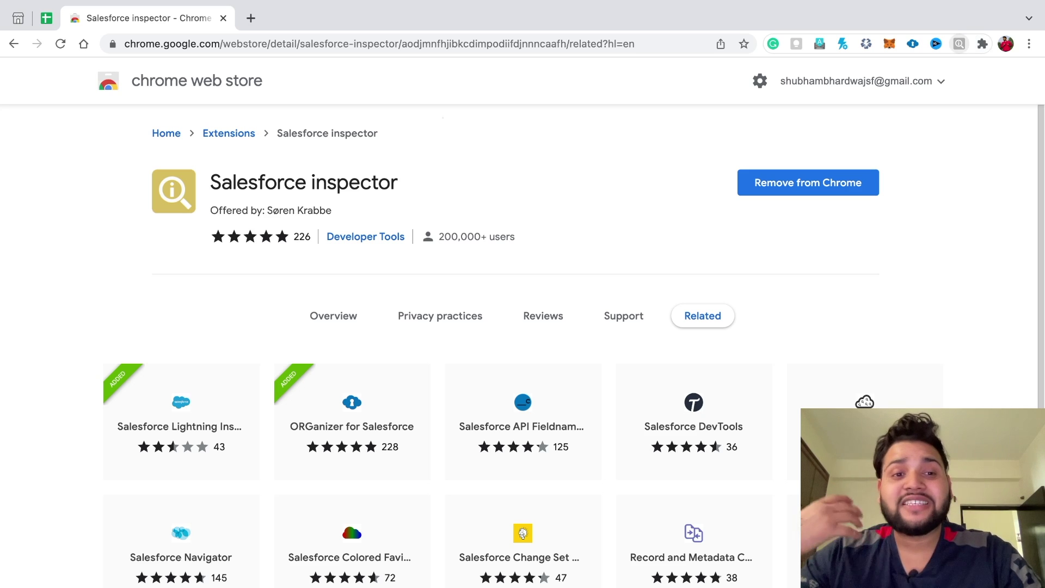
click(959, 44)
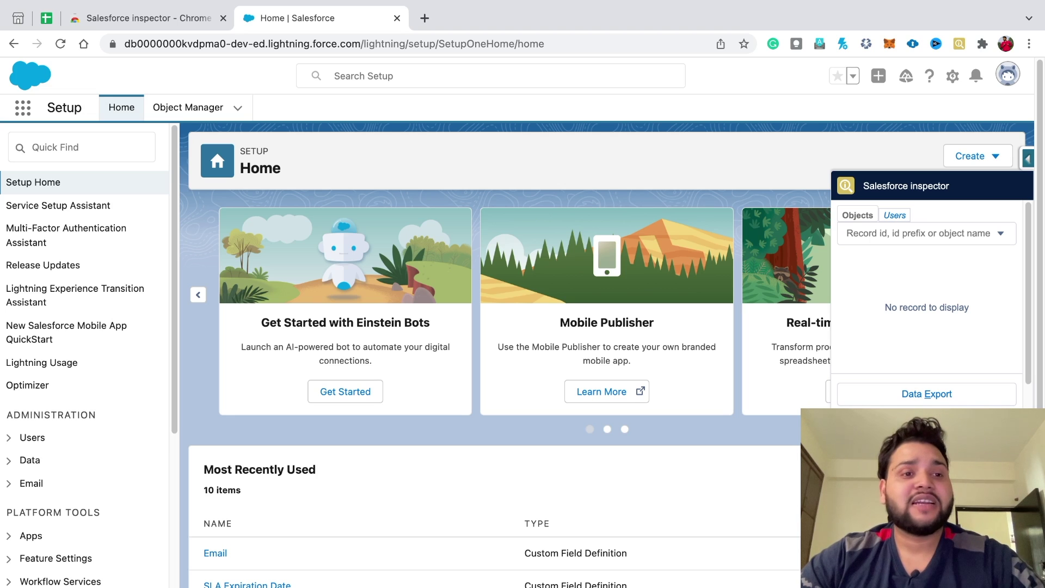
- Open the Burlington Textiles Corp of America account via the App Launcher and show its Inspector panel
click(23, 107)
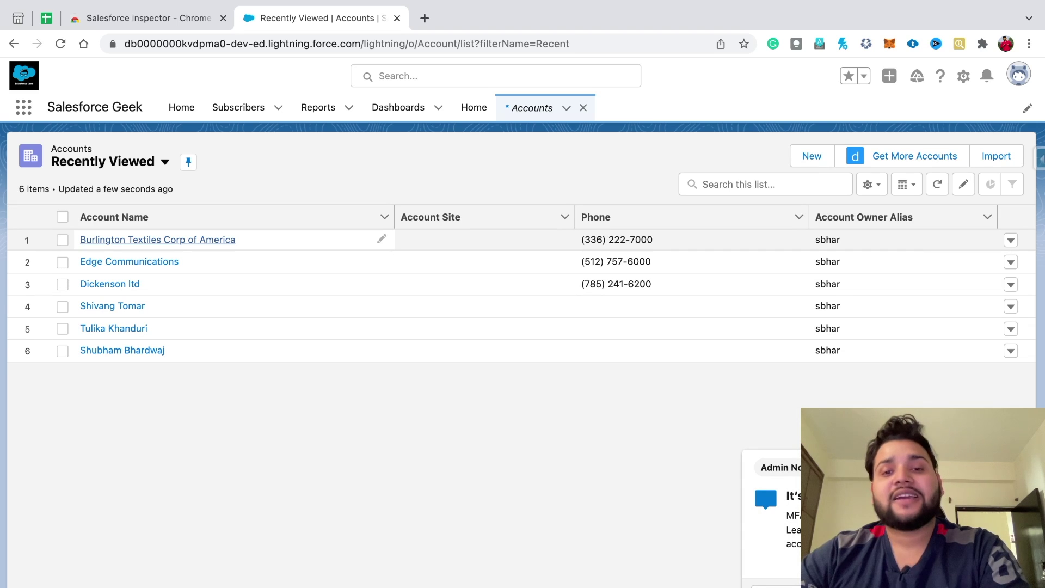
click(157, 239)
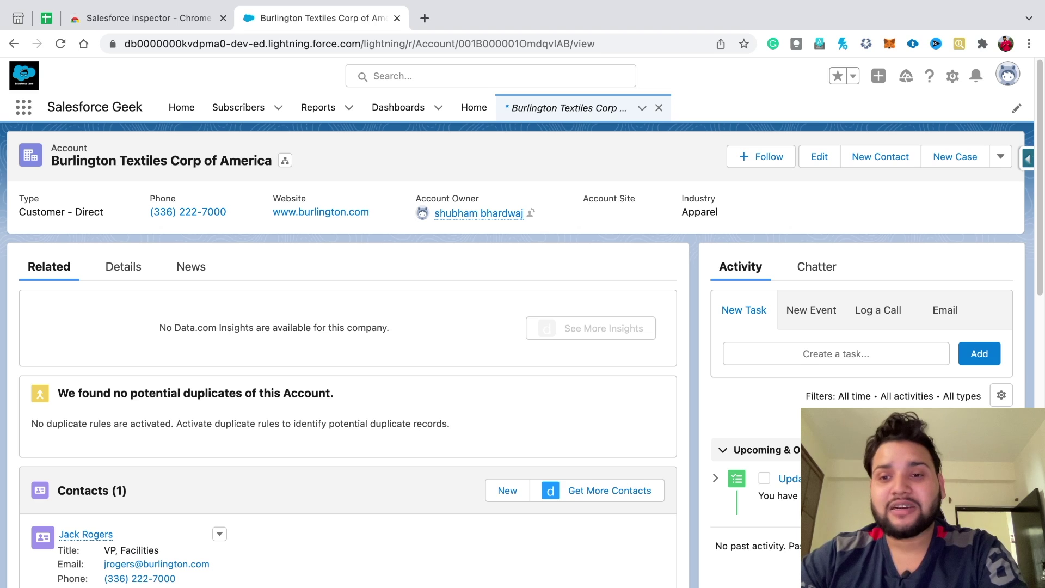
click(1028, 158)
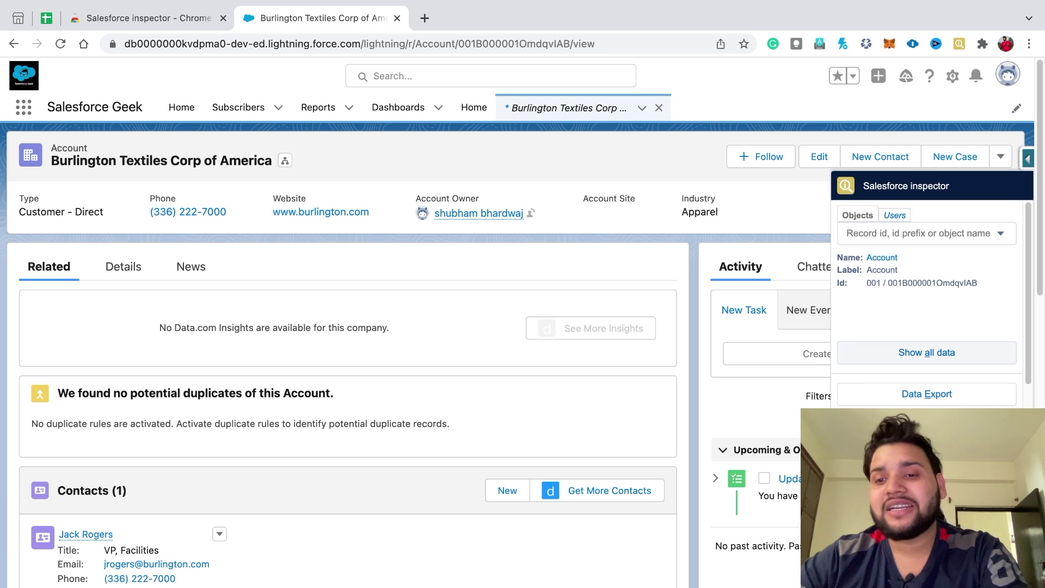
- Show all data for the Burlington account and scroll through its field and relationship tables
click(926, 352)
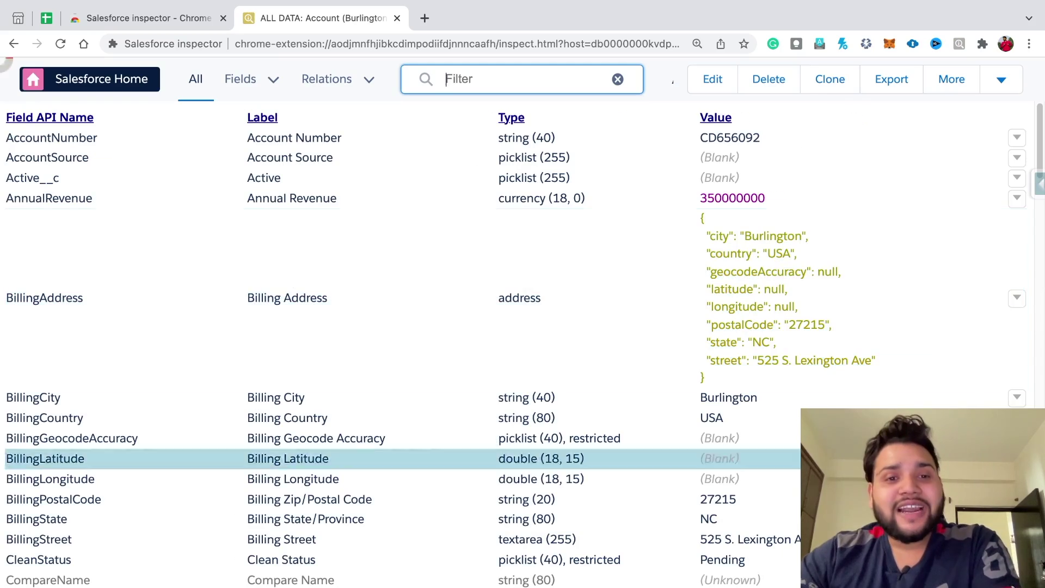
scroll(513, 326, down, 6)
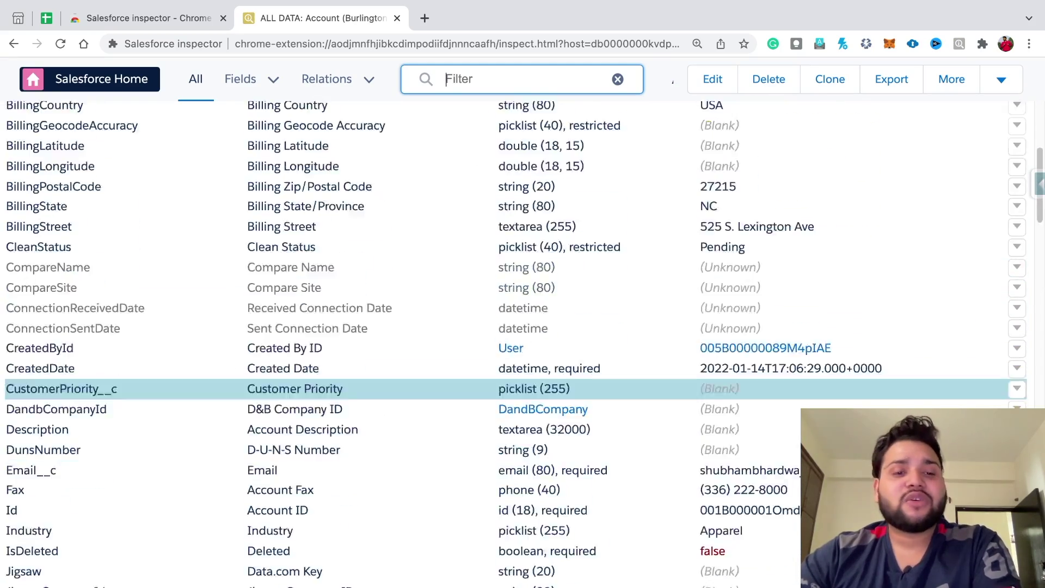
scroll(513, 389, down, 14)
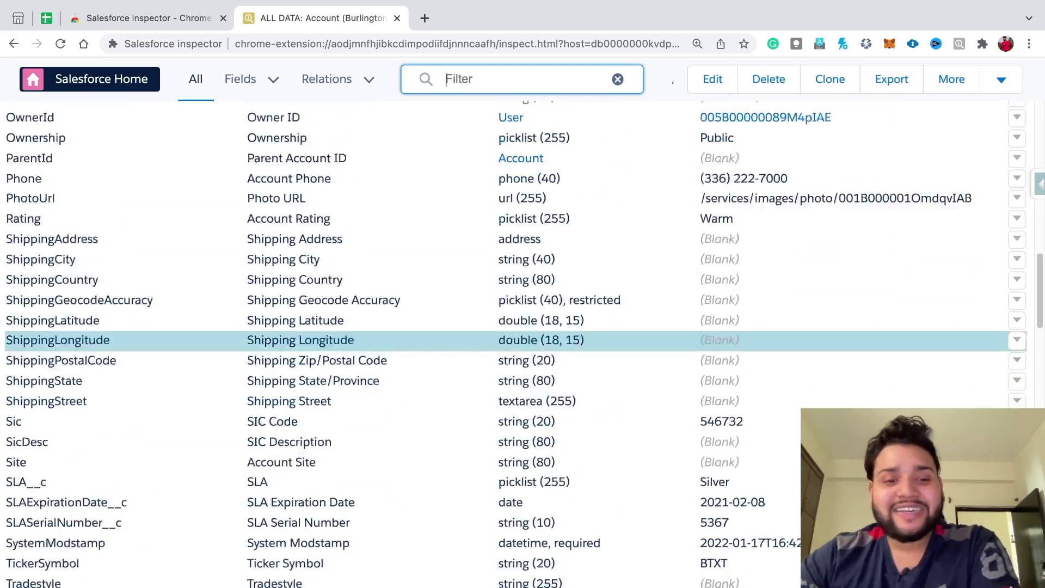
scroll(513, 468, down, 6)
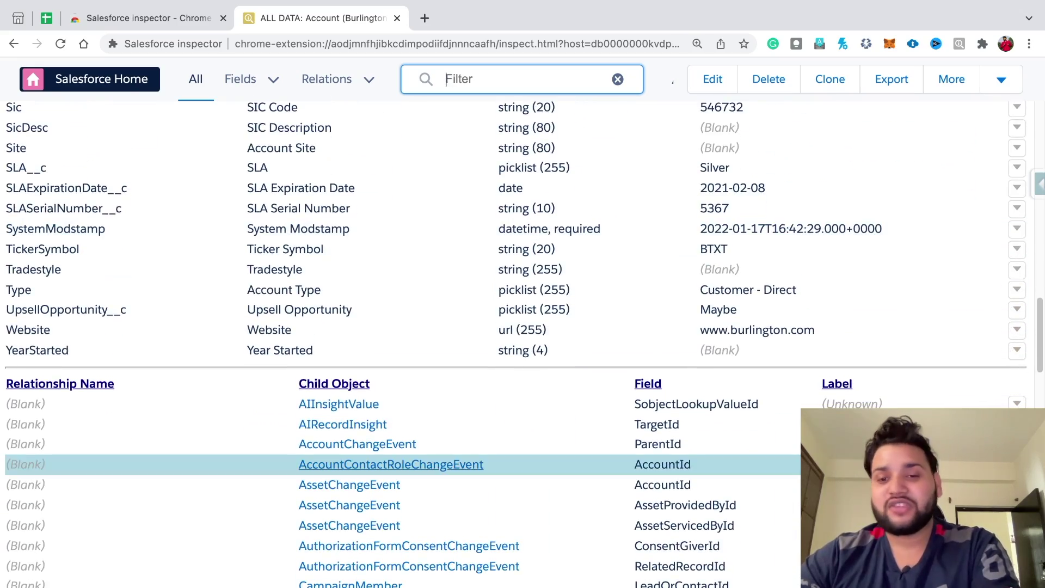
scroll(513, 472, up, 20)
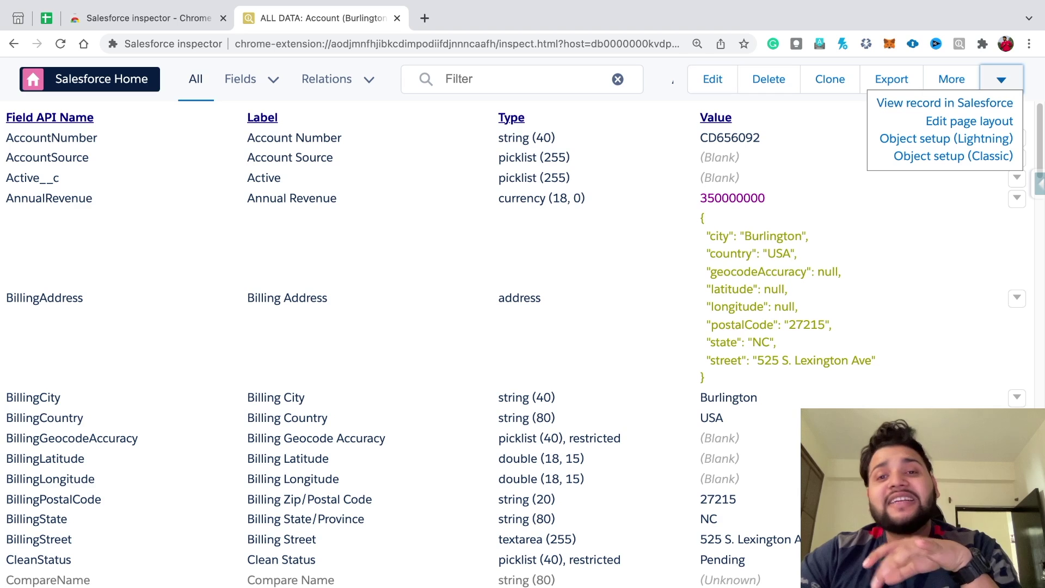
- Edit the Burlington account's AccountNumber from CD656092 to ABC and save it
click(712, 79)
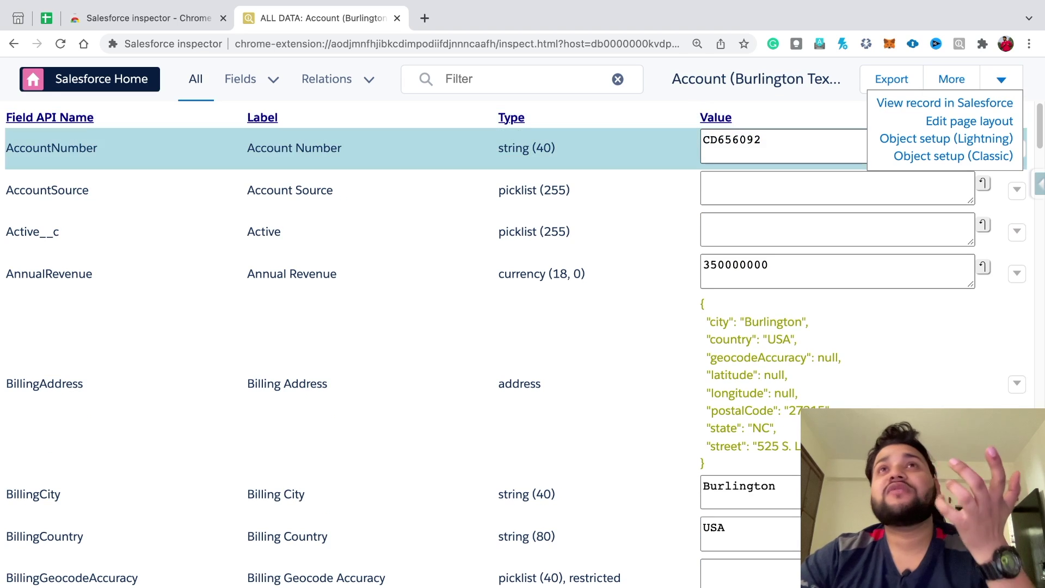
click(783, 145)
key(BackSpace)
key(BackSpace)
key(BackSpace)
key(BackSpace)
key(BackSpace)
key(BackSpace)
key(BackSpace)
key(BackSpace)
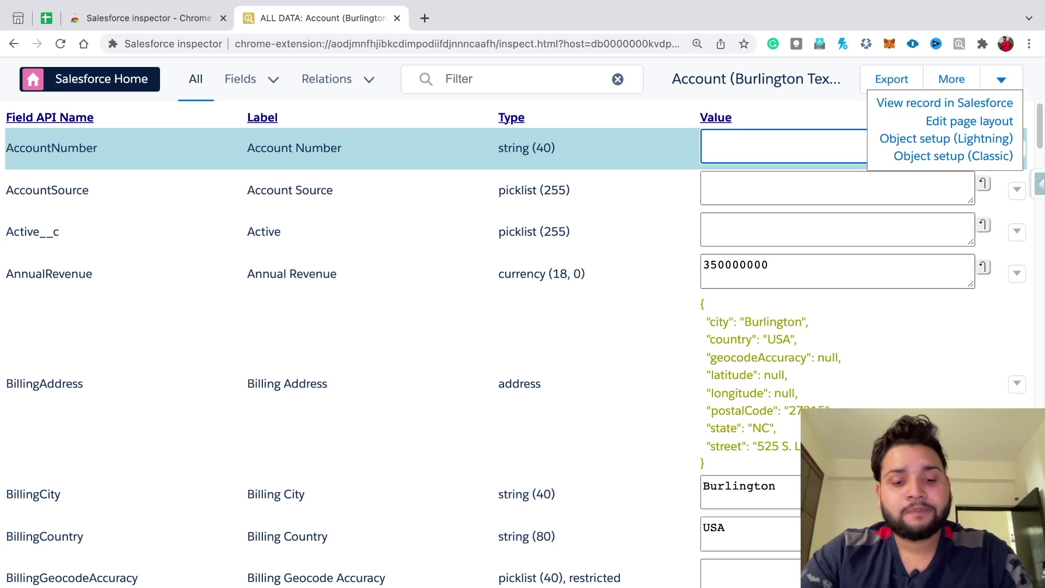
text(ABC)
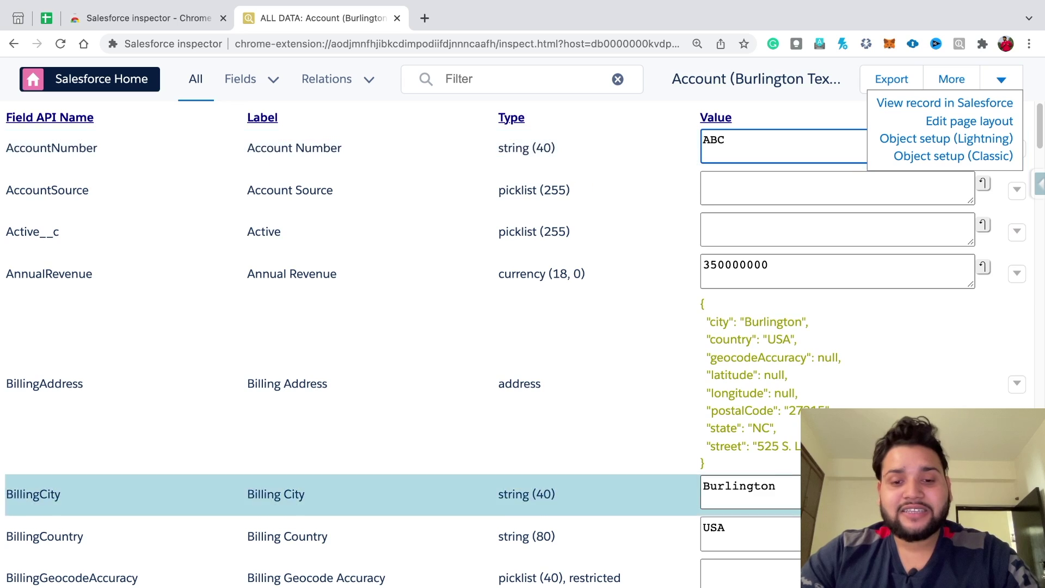
key(Return)
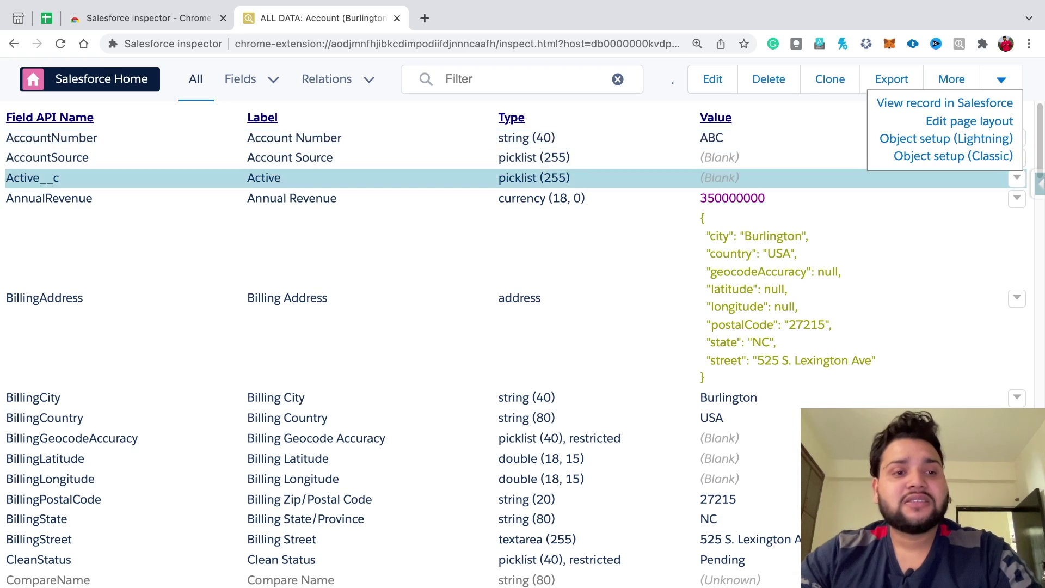
scroll(524, 345, down, 1)
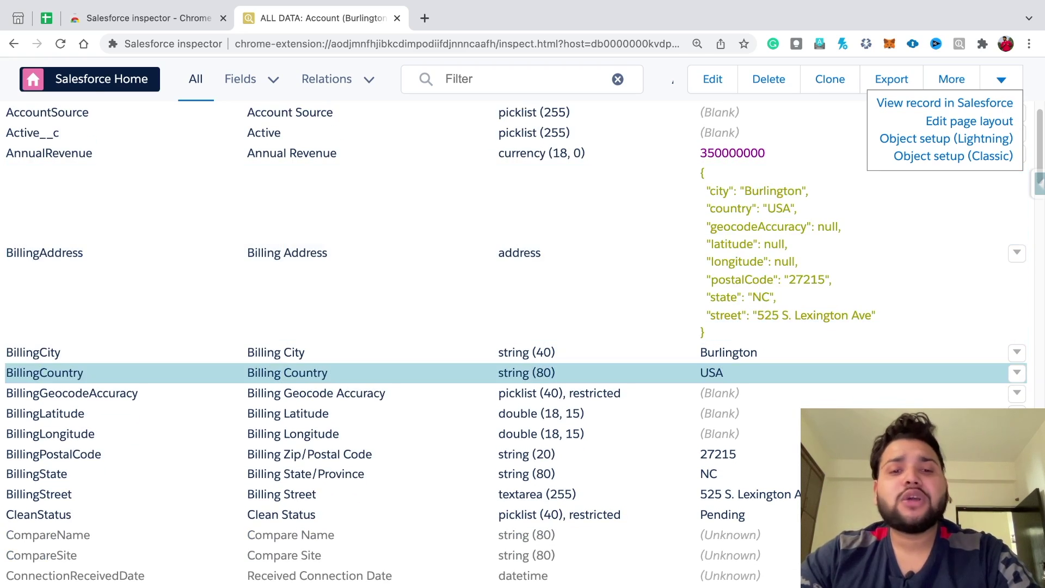
scroll(524, 375, down, 12)
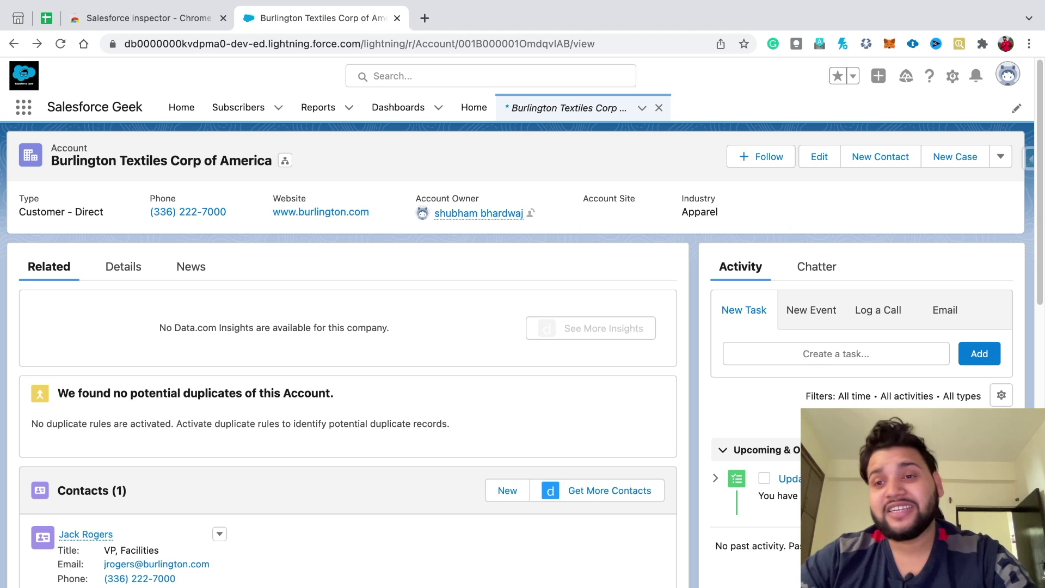
- Open the Inspector's Data Export page from the account record's side panel
click(1029, 159)
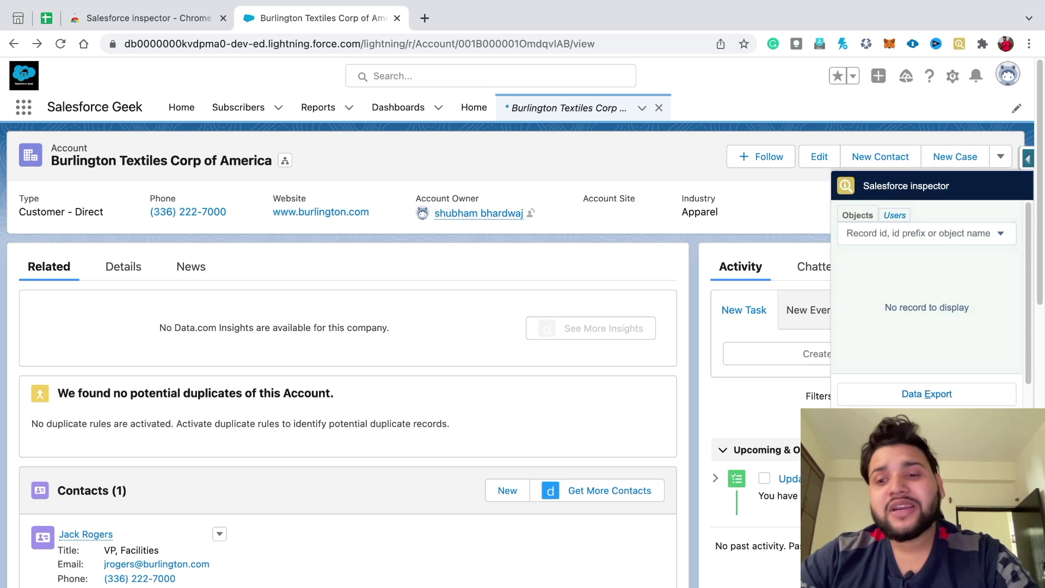
click(926, 393)
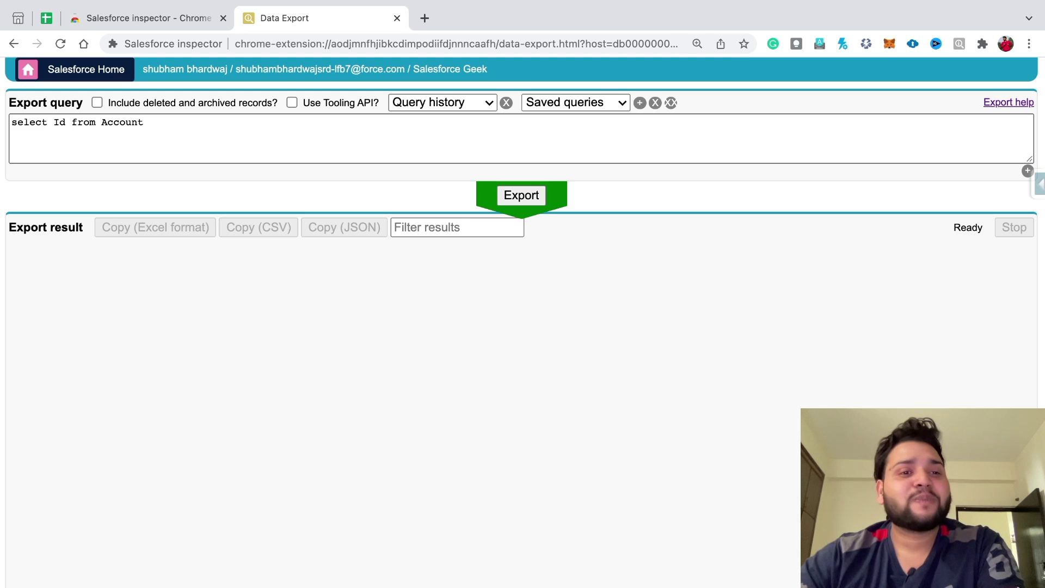
- Replace the export query with 'SELECT Id from Account'
click(2, 67)
key(alt+shift+Left)
key(alt+shift+Left)
key(alt+shift+Left)
key(alt+shift+Left)
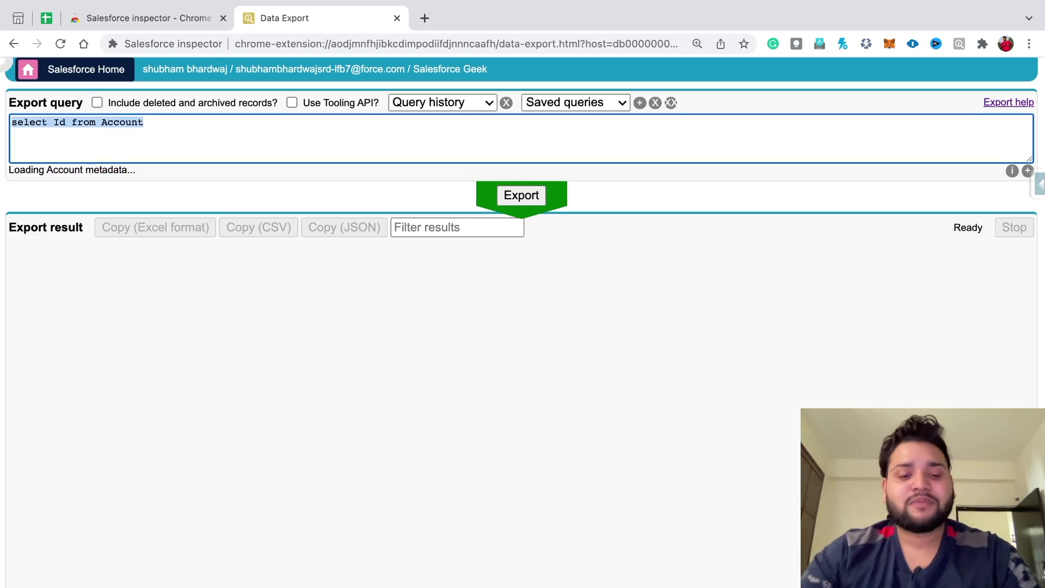
key(BackSpace)
text(SELC)
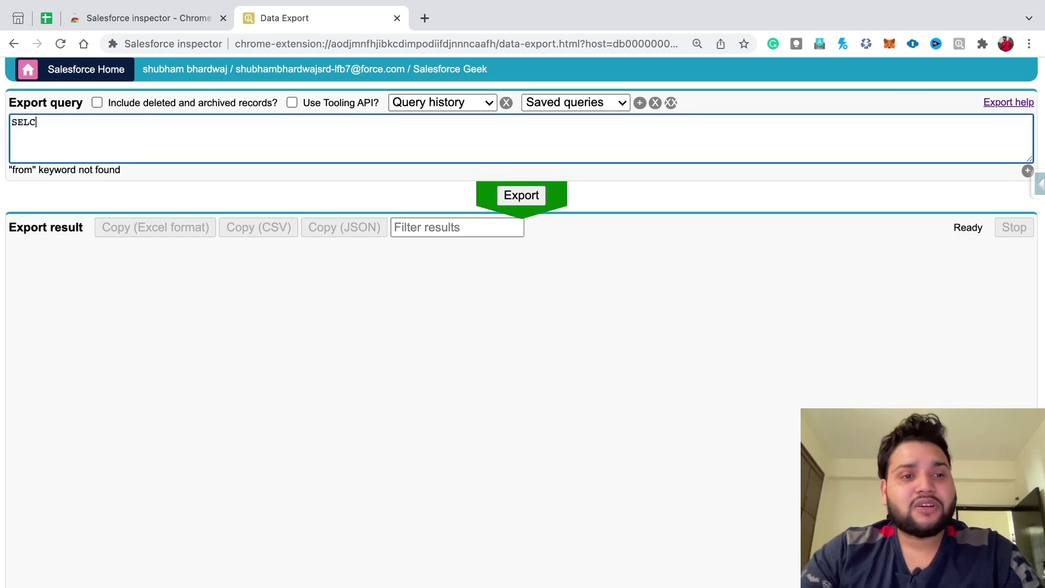
key(BackSpace)
text(ECT I)
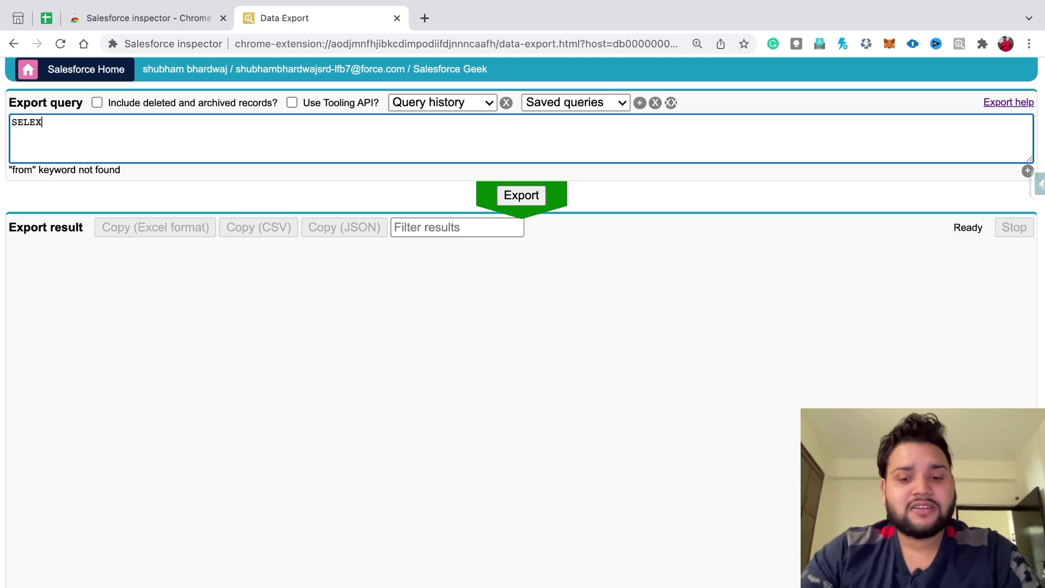
text(d from Account)
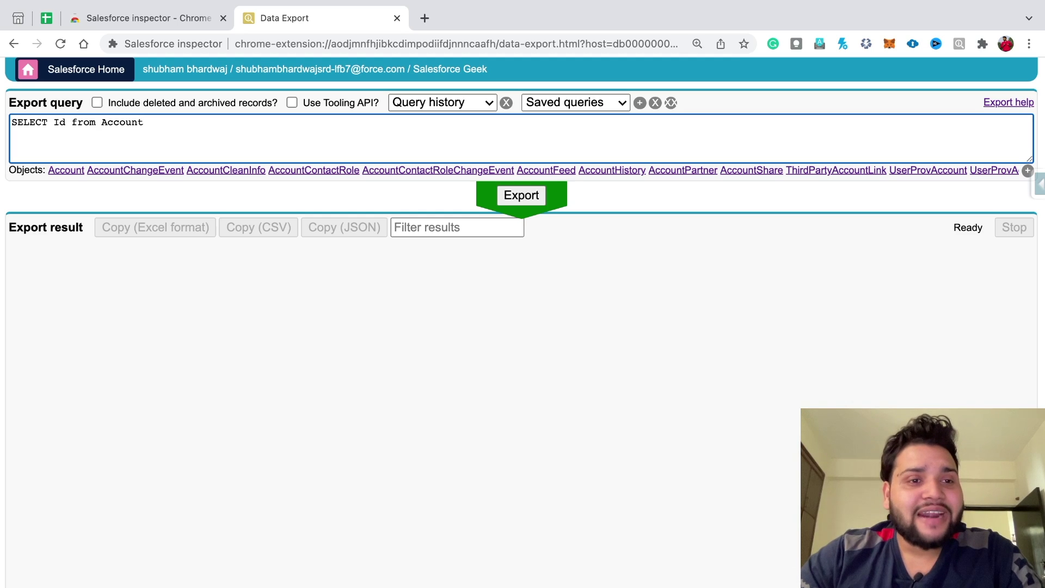
- Add SLASerialNumber__c and OwnerId to the query and export the 16 Account records
click(66, 122)
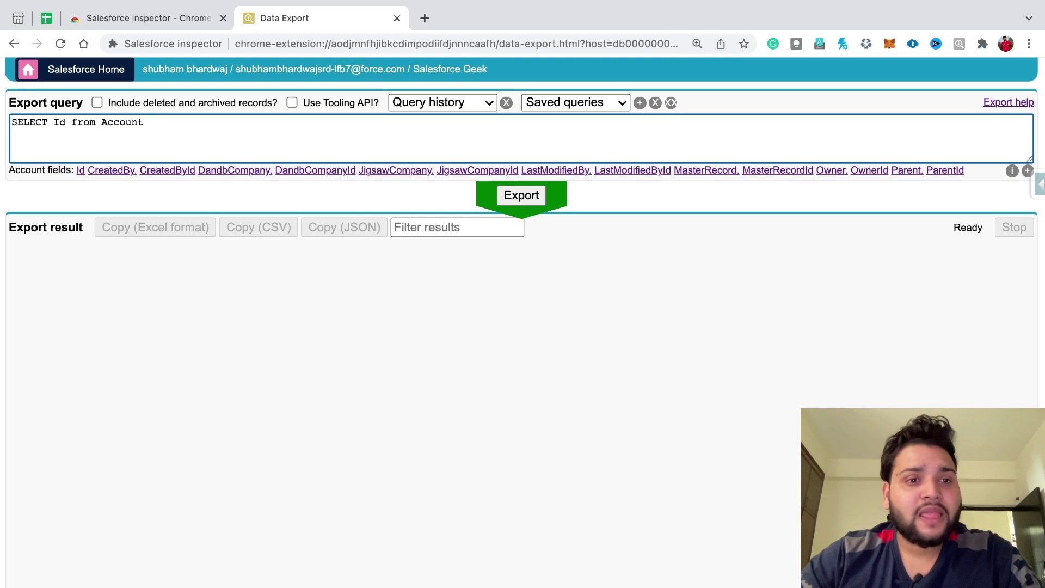
text(,)
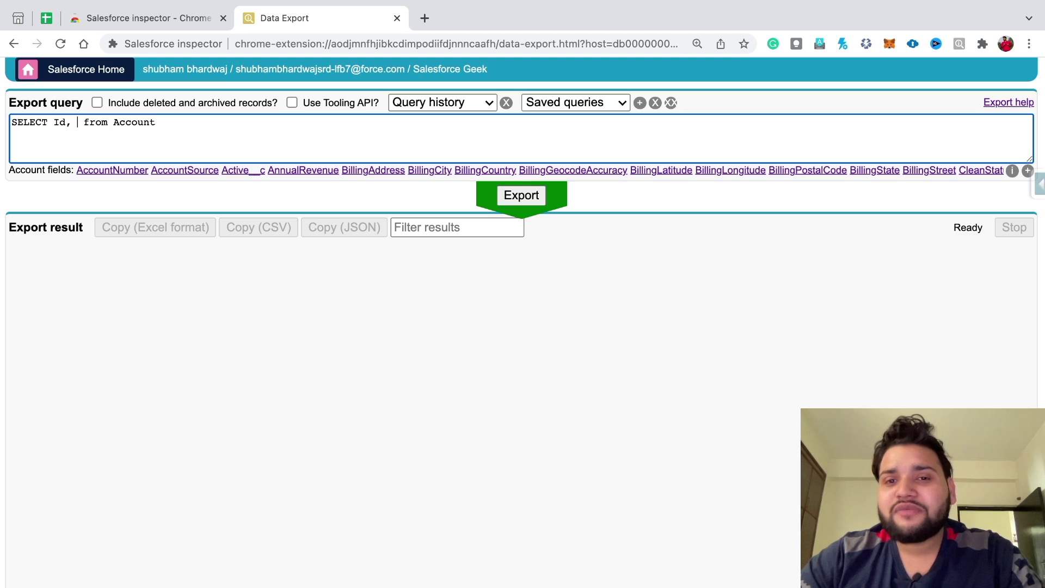
click(1027, 171)
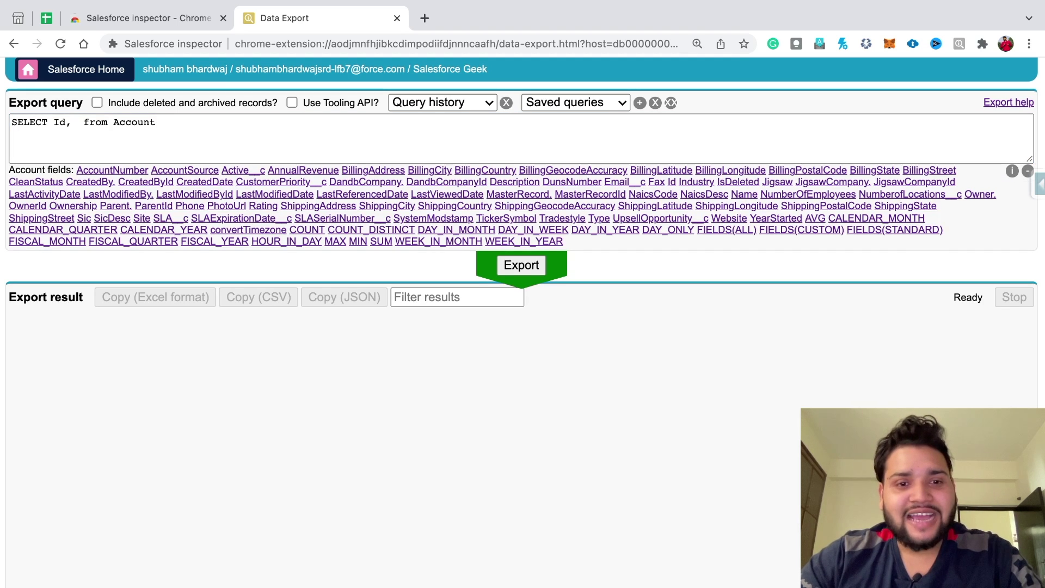
click(334, 218)
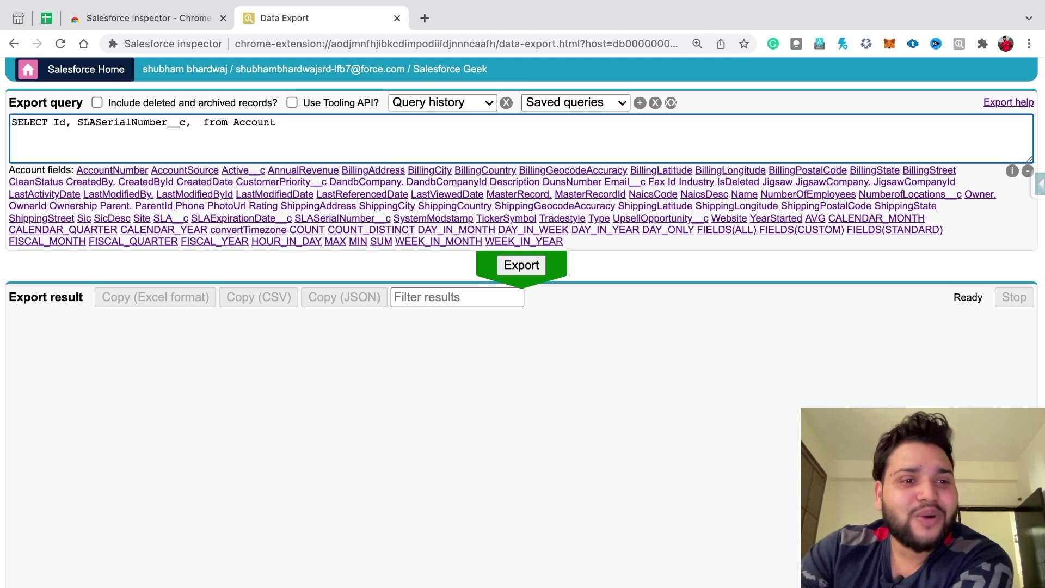
text(OwnerI)
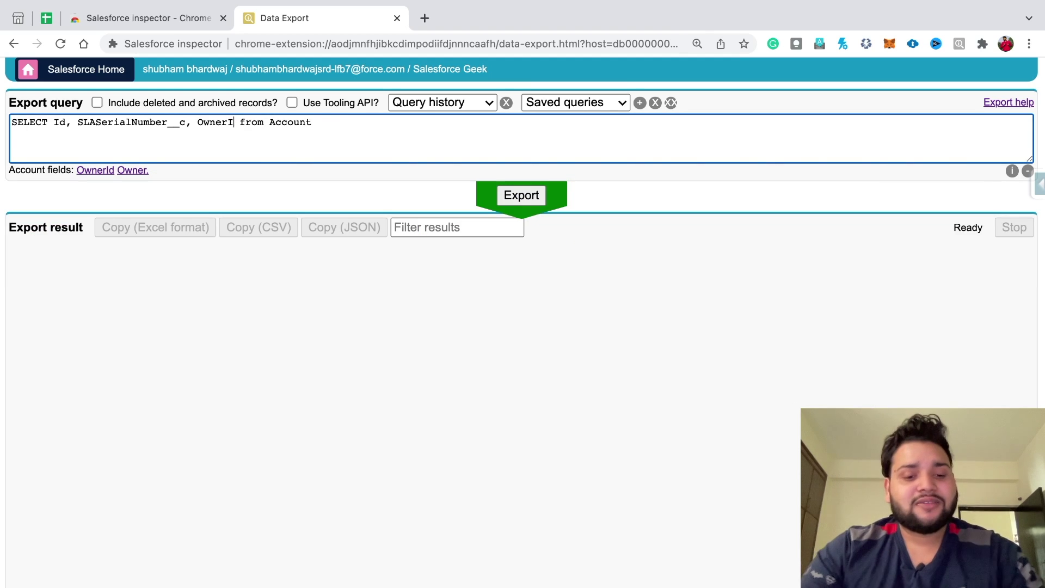
text(d)
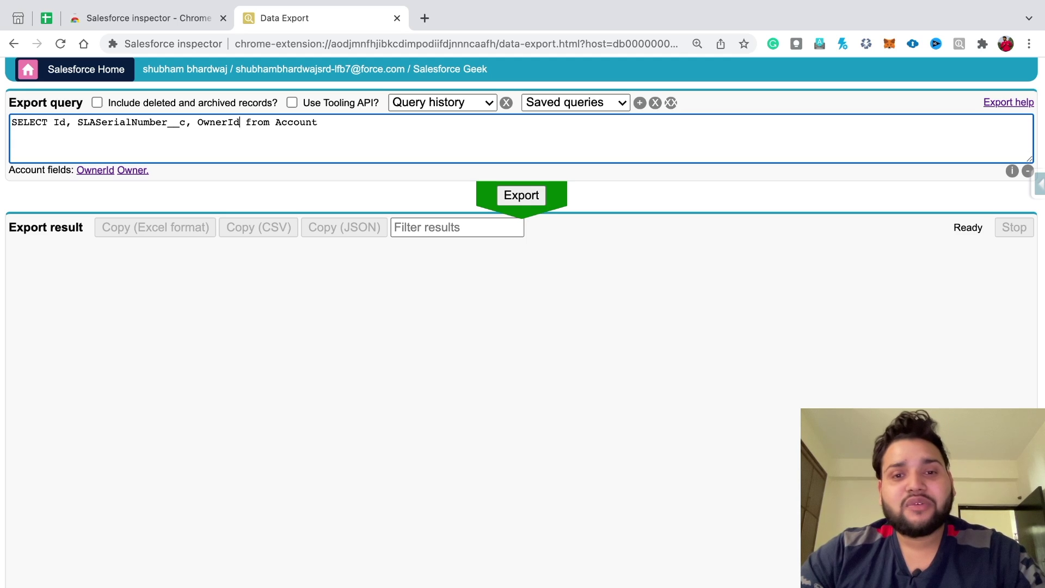
click(521, 195)
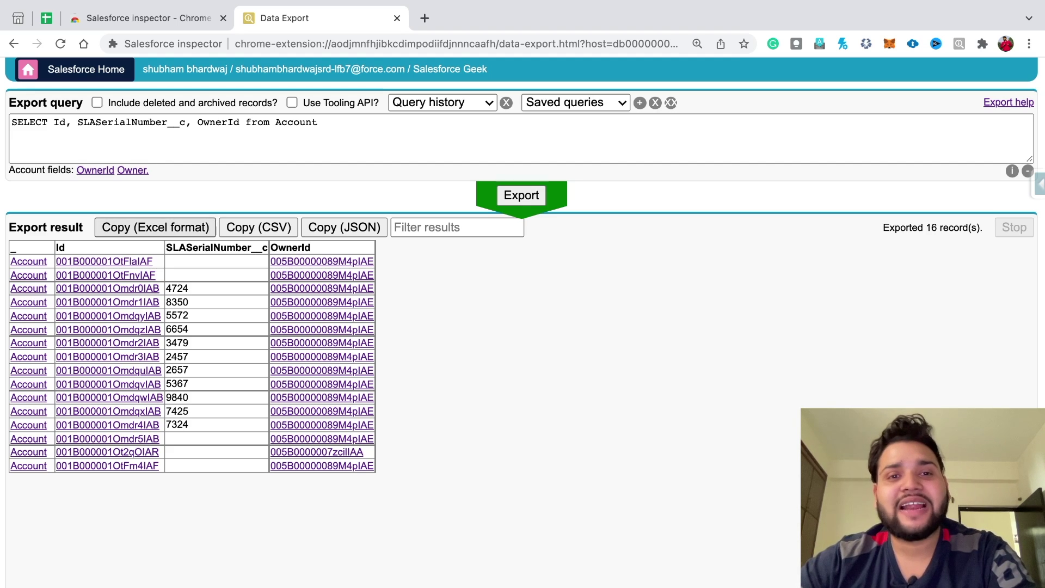
click(424, 18)
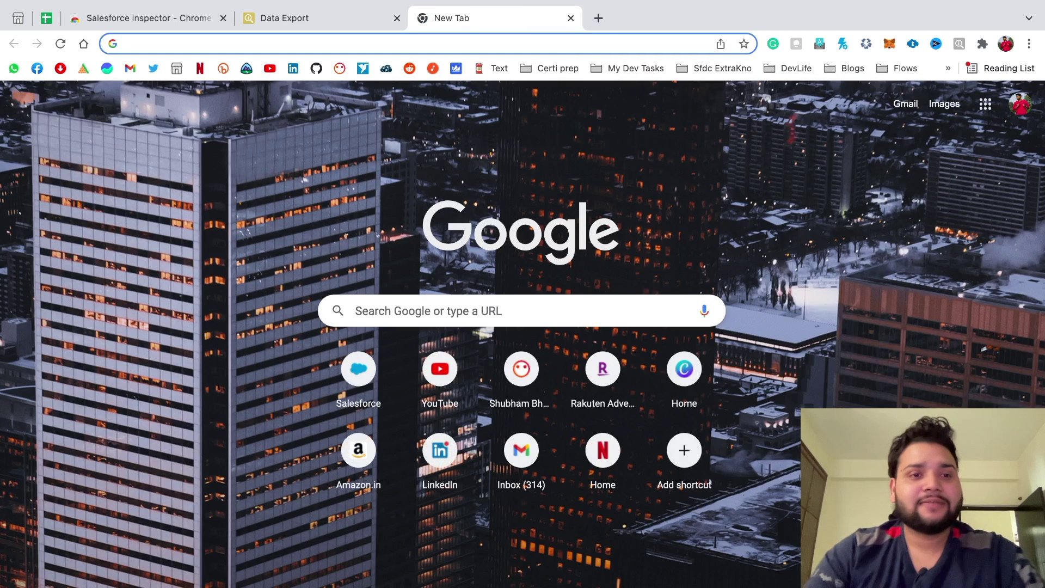
- Create a new Google Sheet via sheet.new and paste the 16 exported Account rows into A1
text(sheet.)
key(Return)
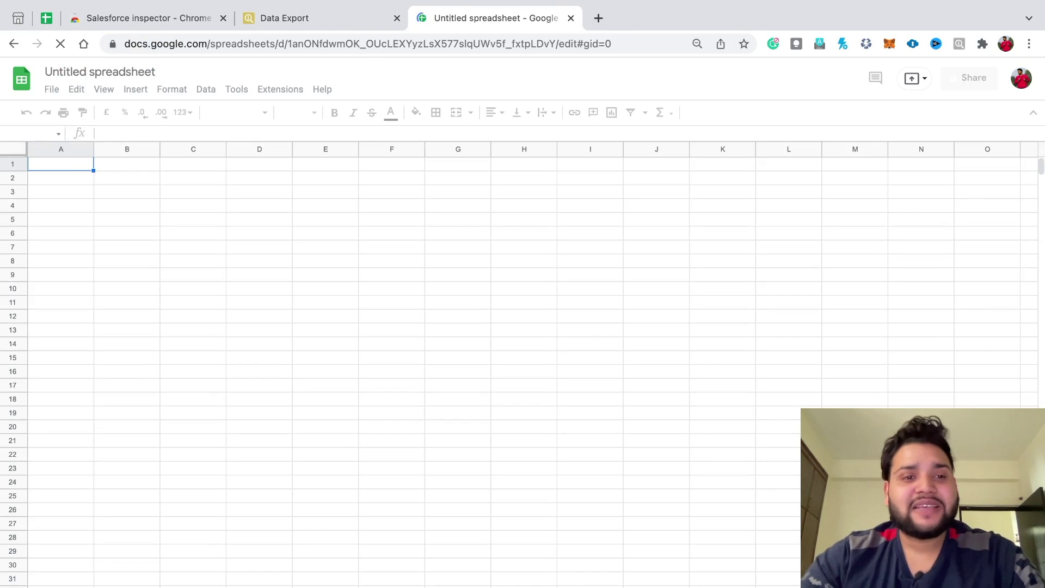
key(ctrl+v)
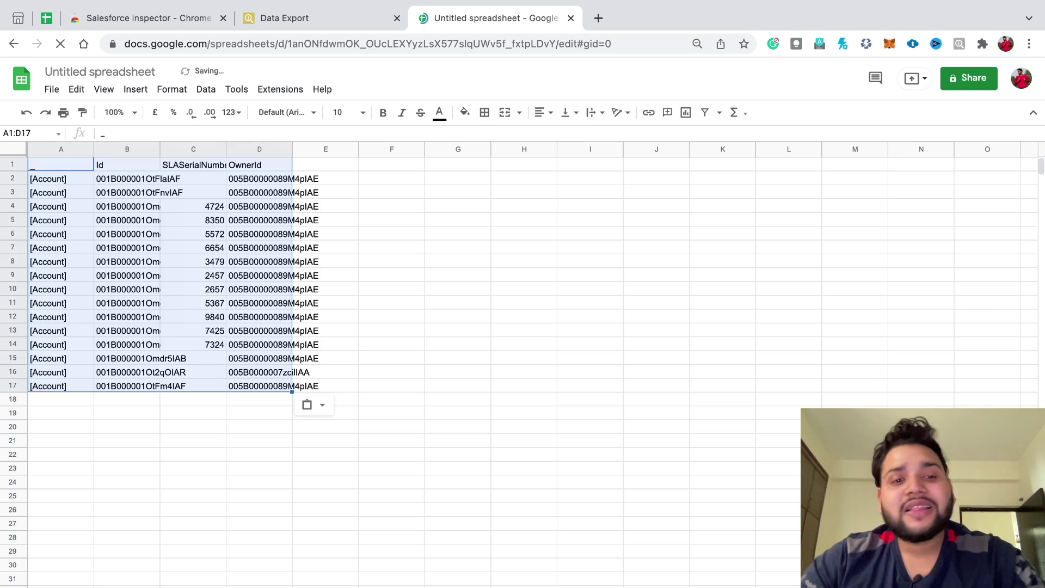
click(193, 551)
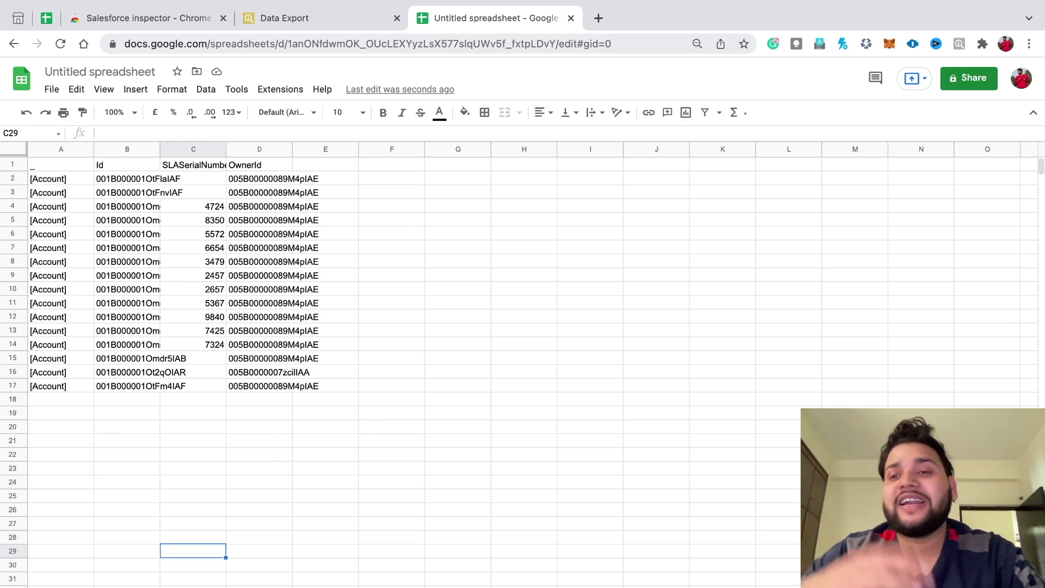
- Compare the spreadsheet with the Data Export results, ending on the Data Export tab
key(ctrl+shift+Tab)
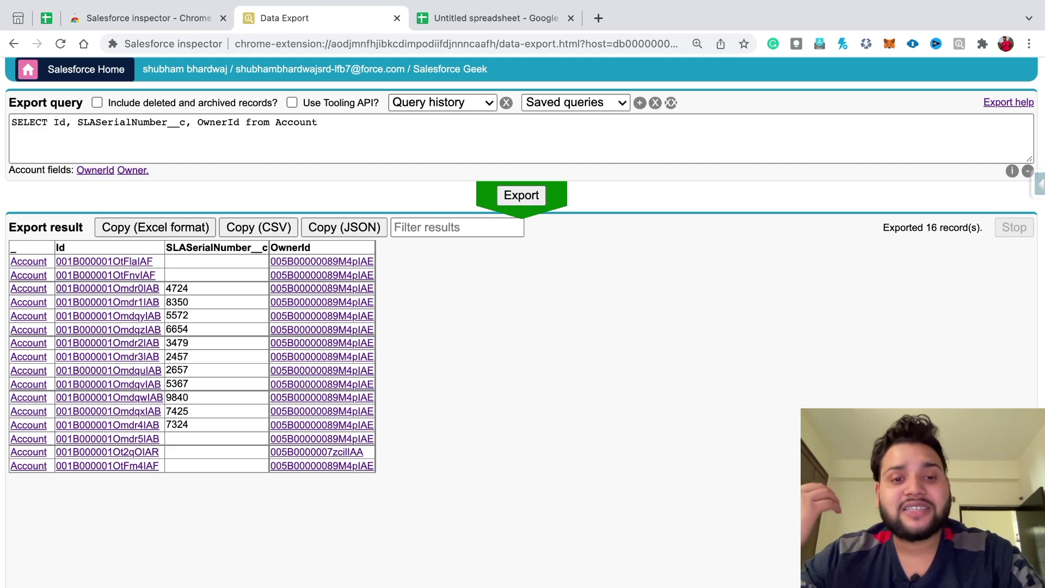
key(ctrl+Tab)
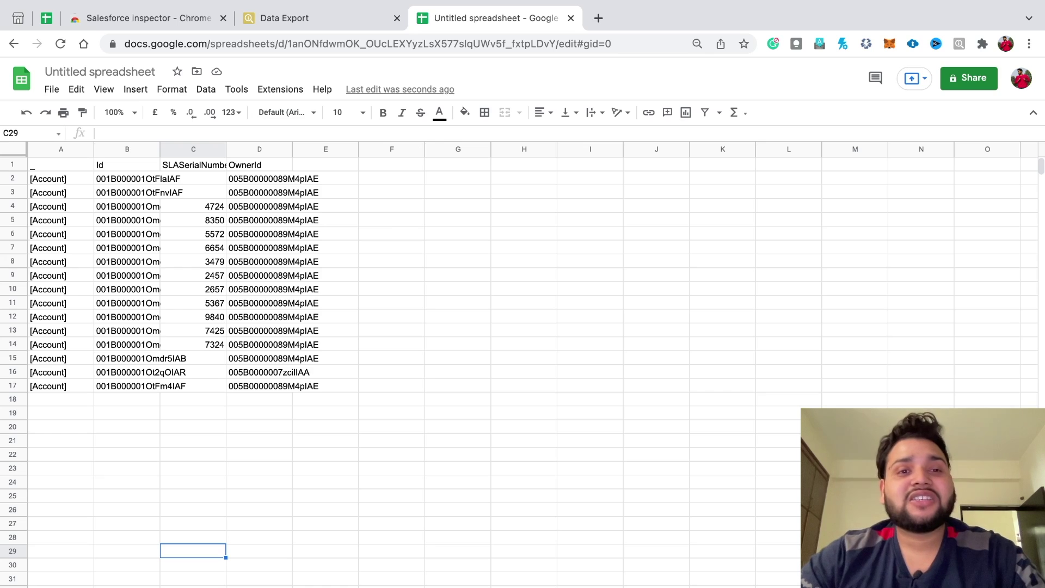
key(ctrl+shift+Tab)
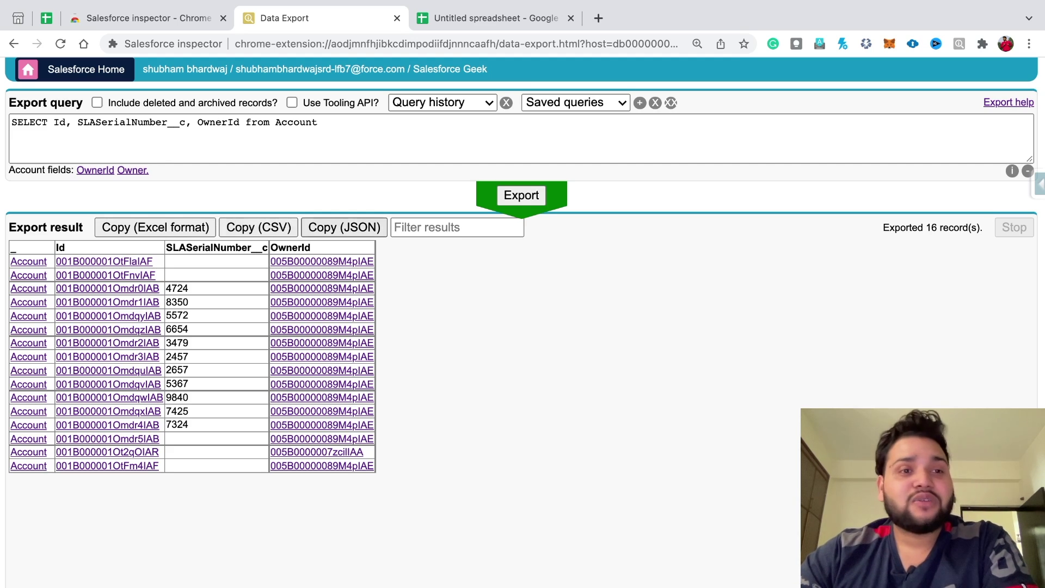
- Return to the Burlington Textiles account record and open the Inspector panel over it
click(13, 44)
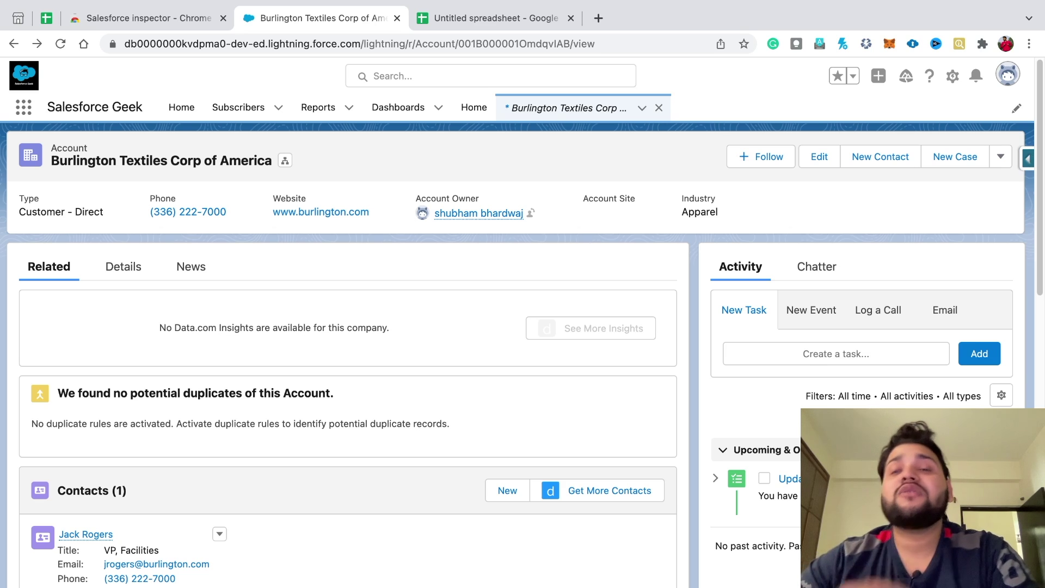
click(1027, 158)
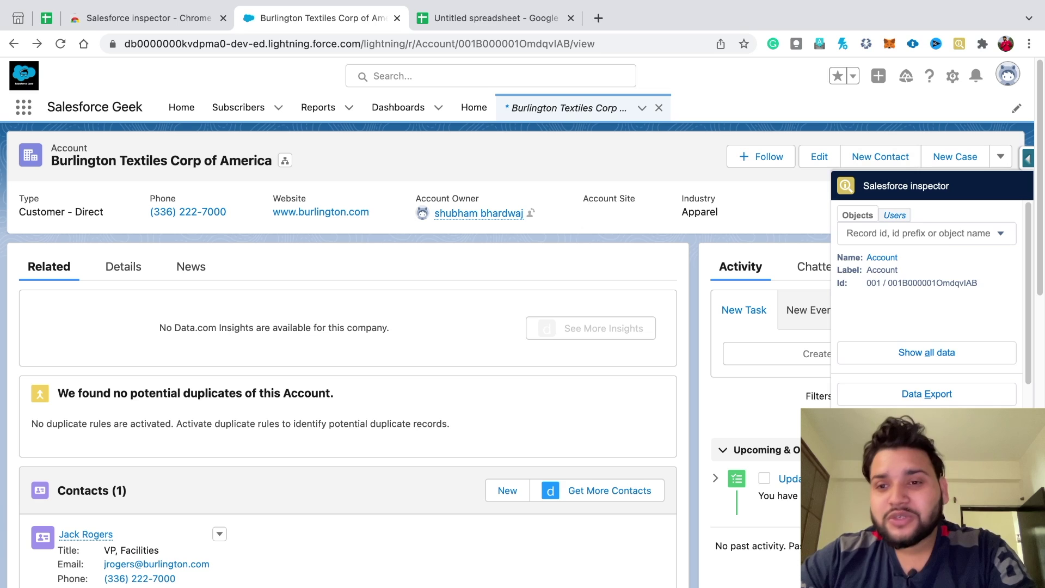
- Search the Inspector's Users tab for the admin user by name and open their user details
click(894, 215)
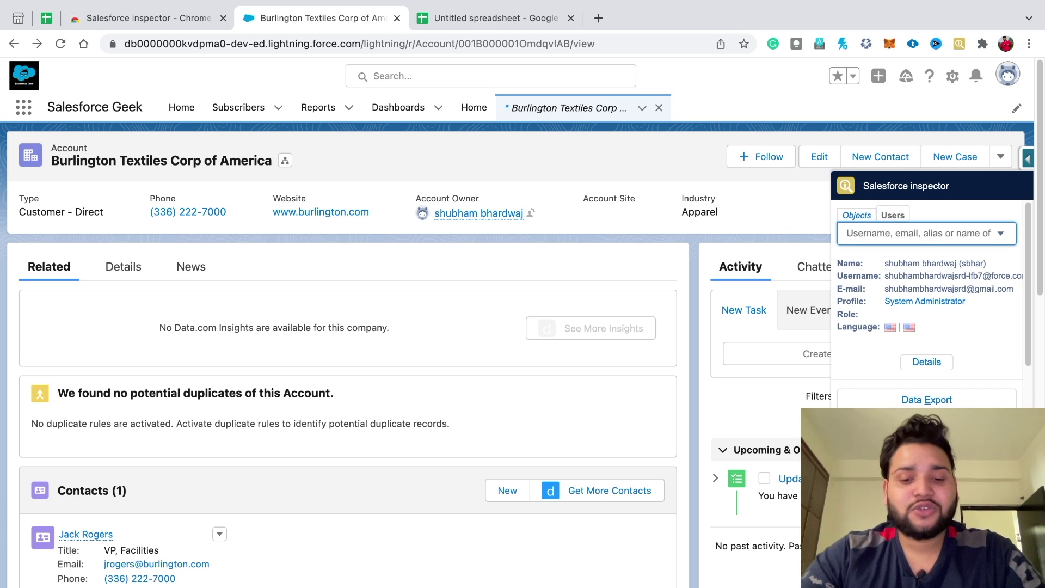
text(shubham)
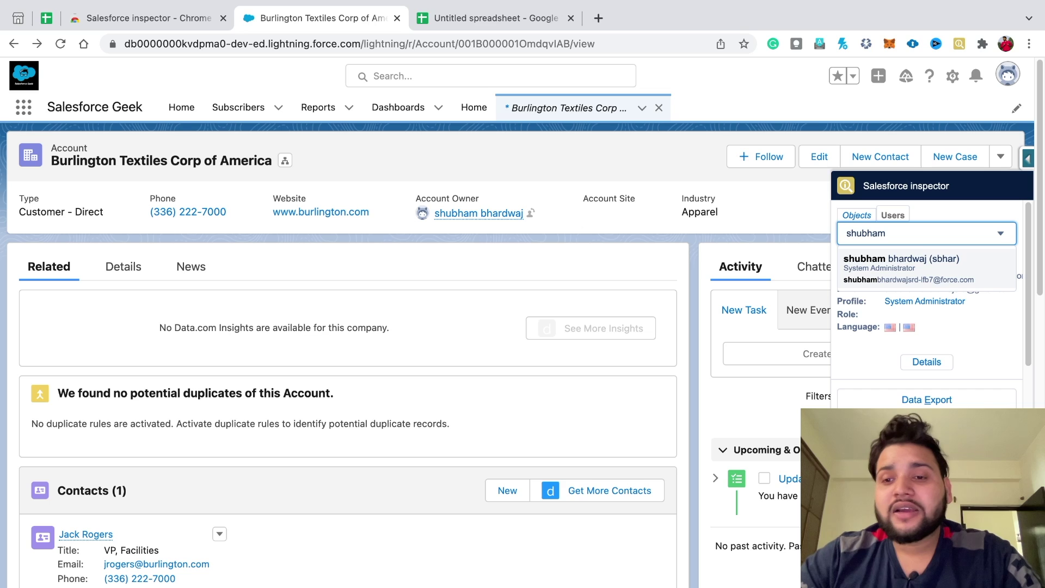
key(Return)
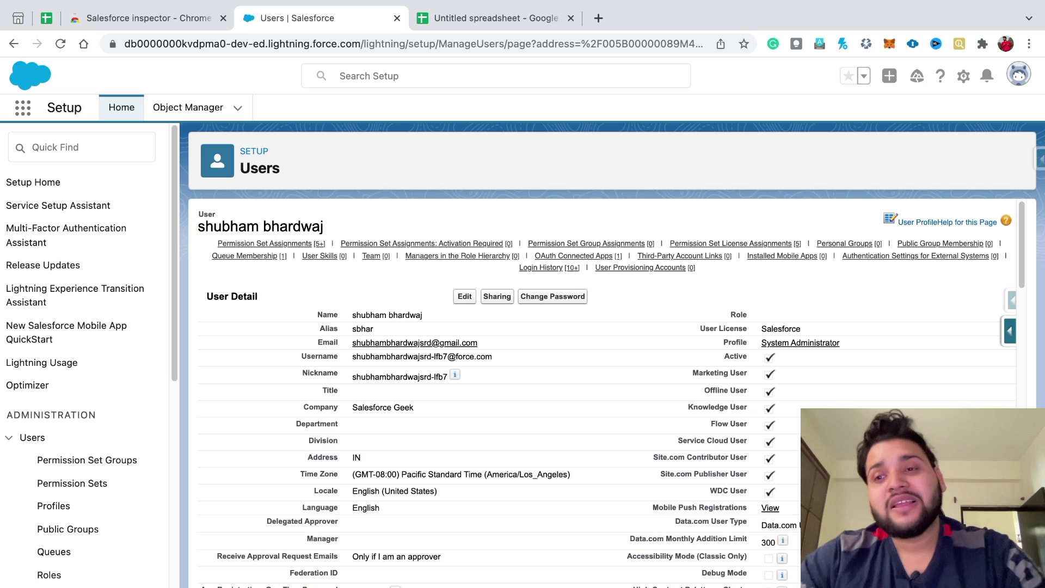
- Look up the Account object in the inspector panel and show all its field data
click(1039, 159)
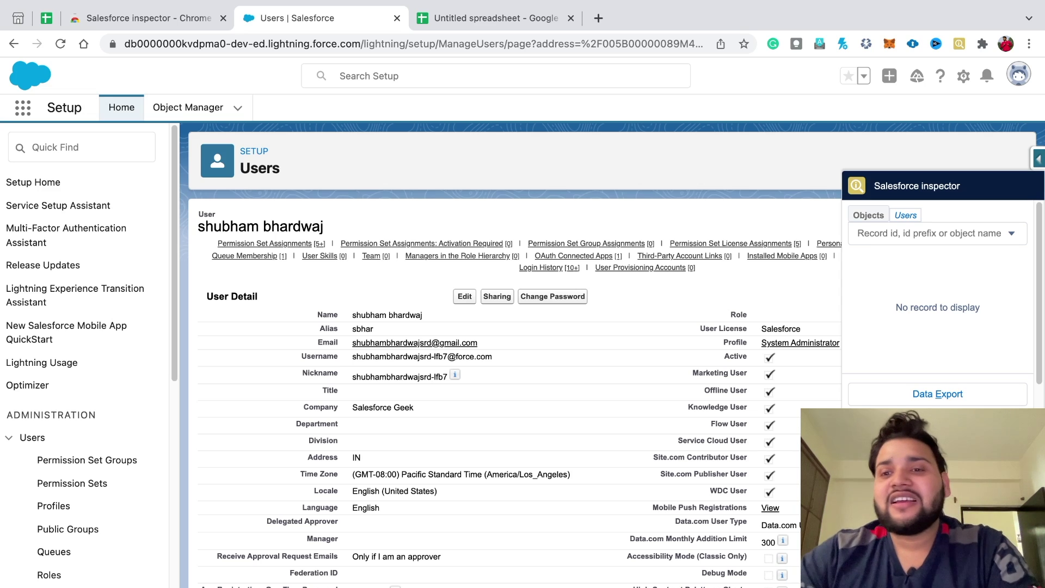
click(931, 232)
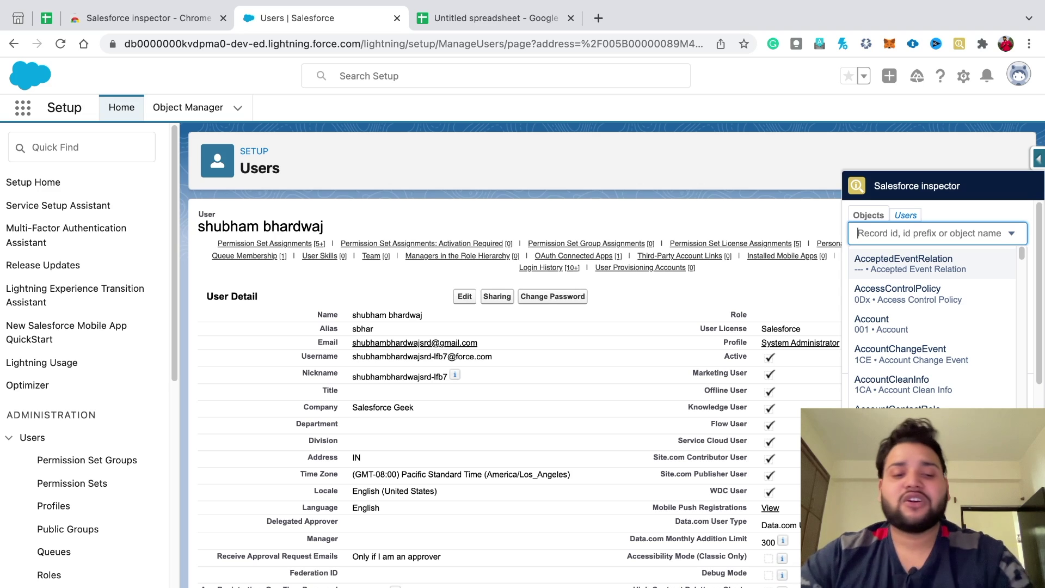
text(Account)
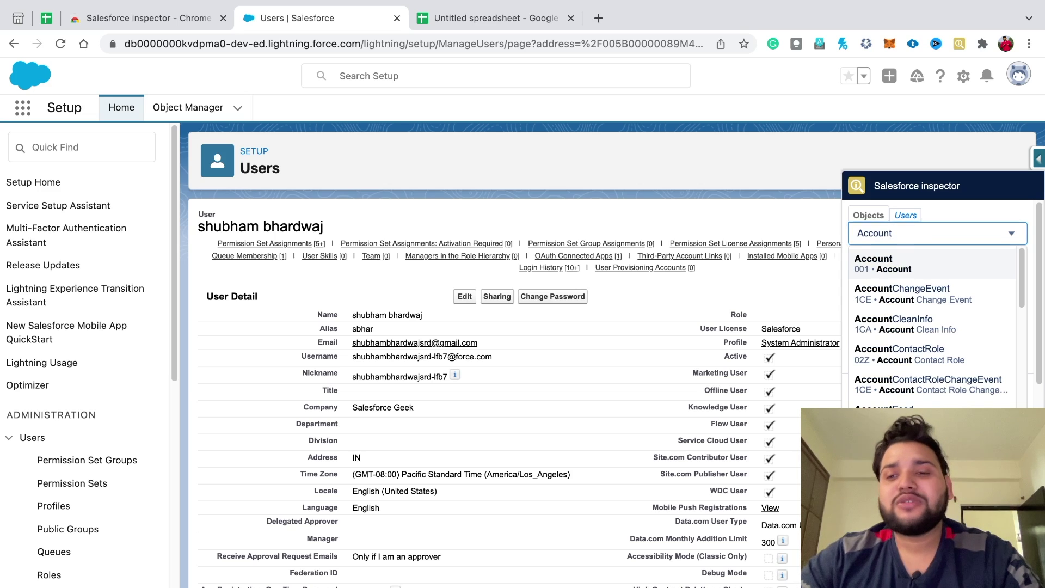
key(Return)
click(937, 353)
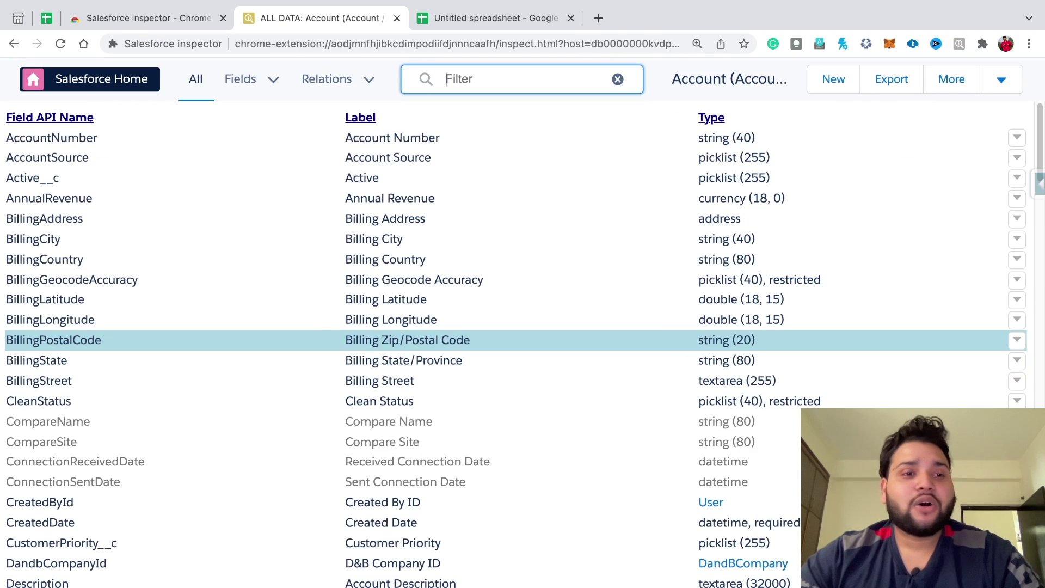
- Filter the Account field list for Active__c
scroll(523, 289, down, 6)
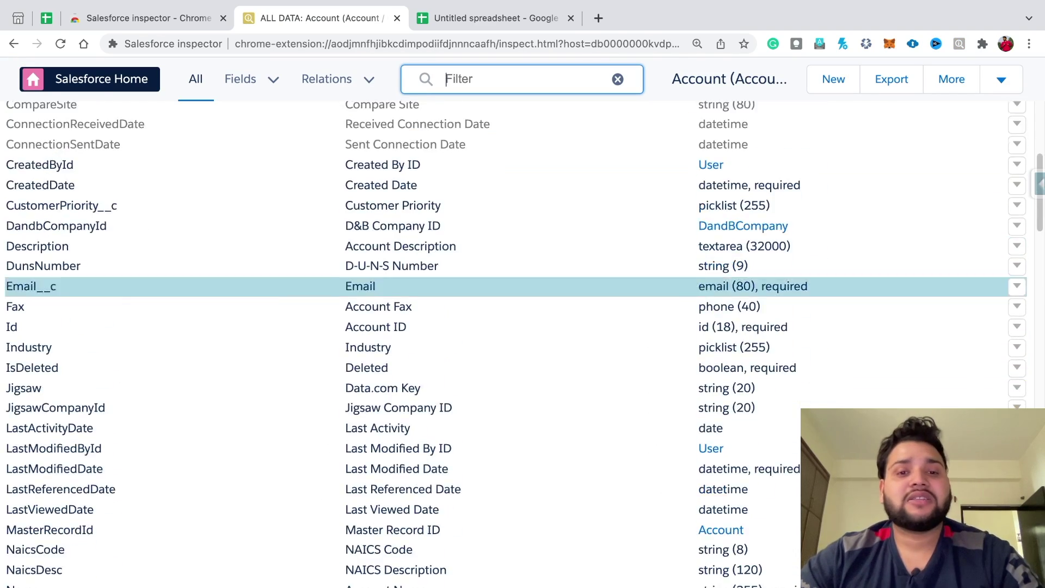
scroll(522, 287, down, 12)
scroll(523, 287, up, 18)
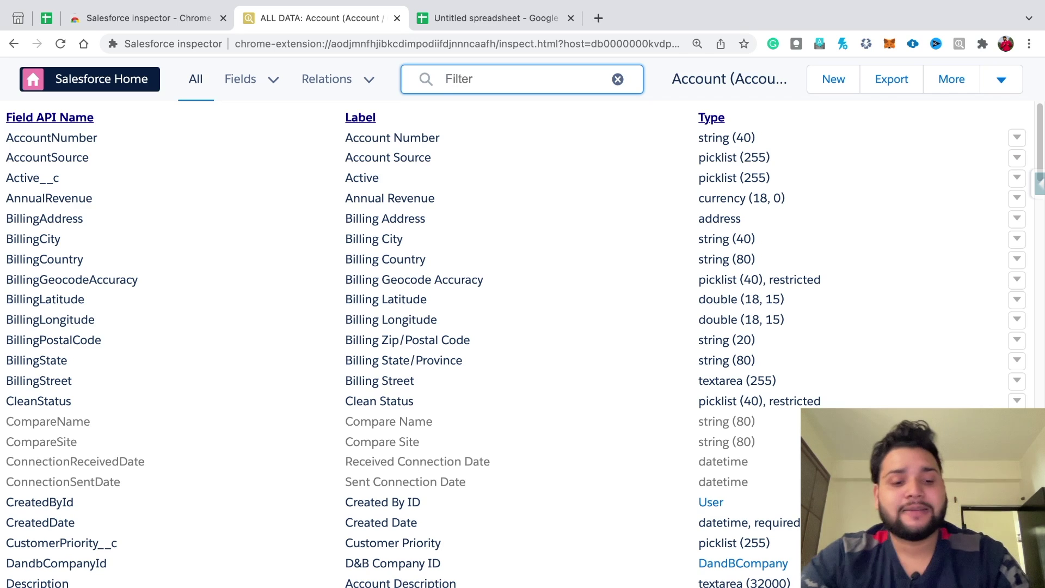
text(Acti)
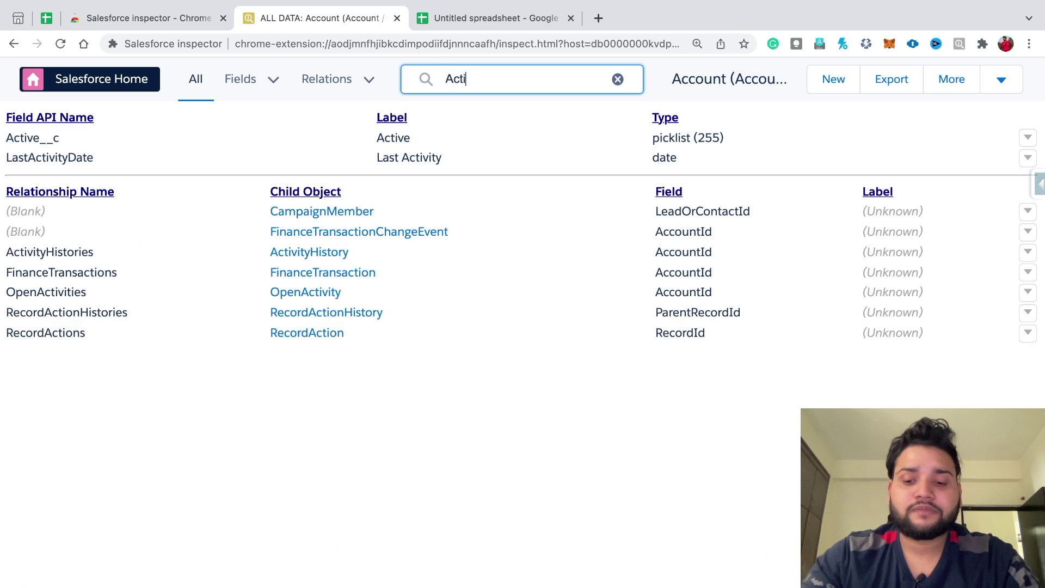
text(ve__c)
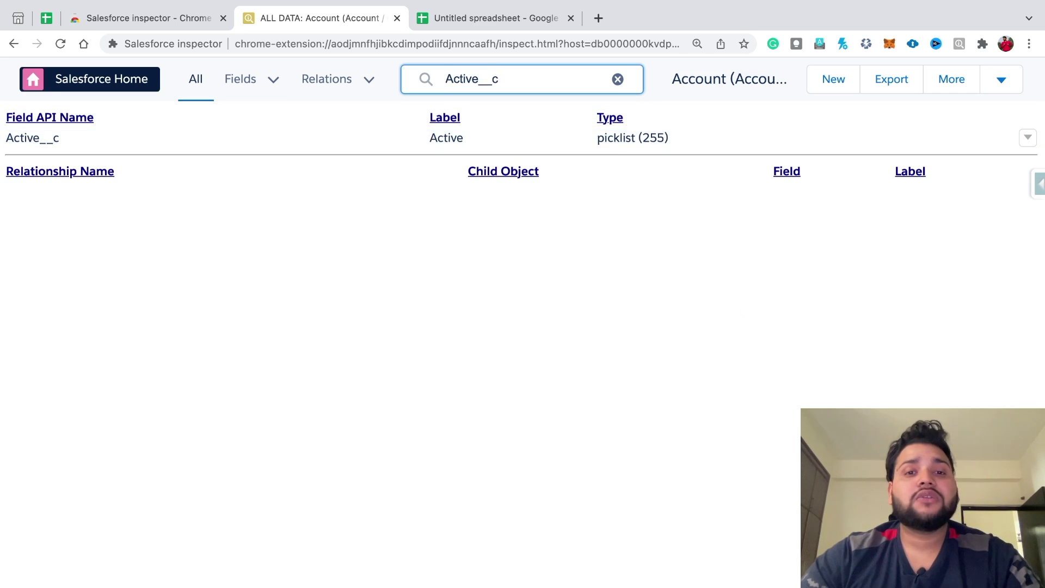
- Clear the Active__c filter and go back to the Salesforce Setup page
drag(491, 78, 454, 79)
key(ctrl+a)
key(super+c)
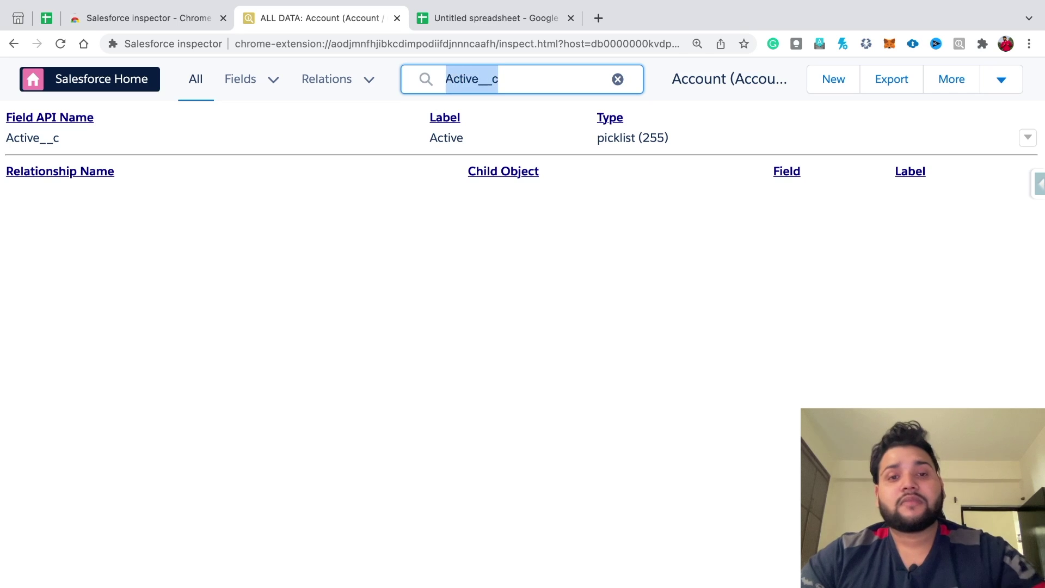
key(BackSpace)
key(alt+Left)
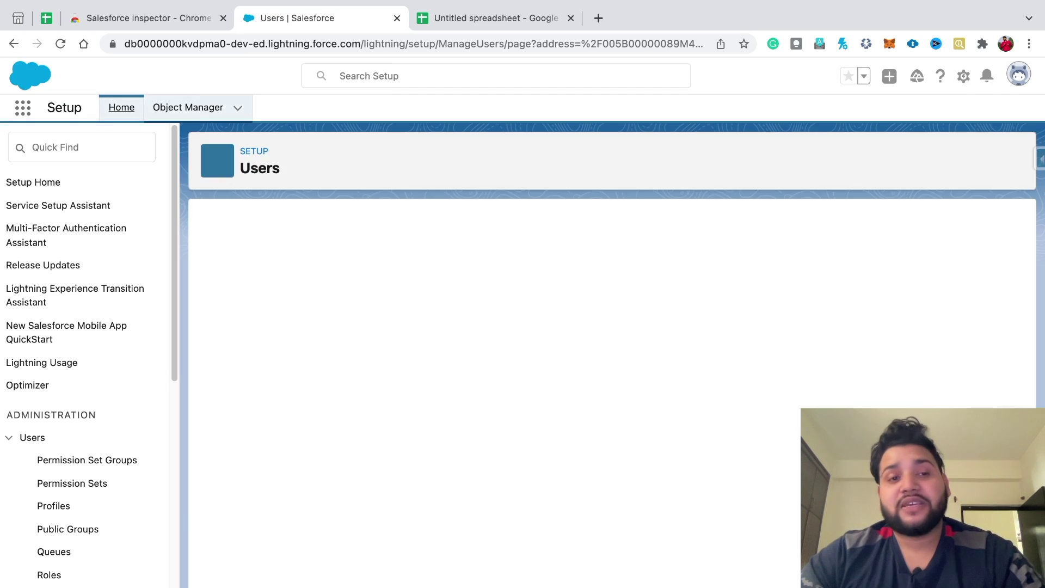
- Search Account's Fields & Relationships for Active__c, then bring up the inspector panel
click(188, 108)
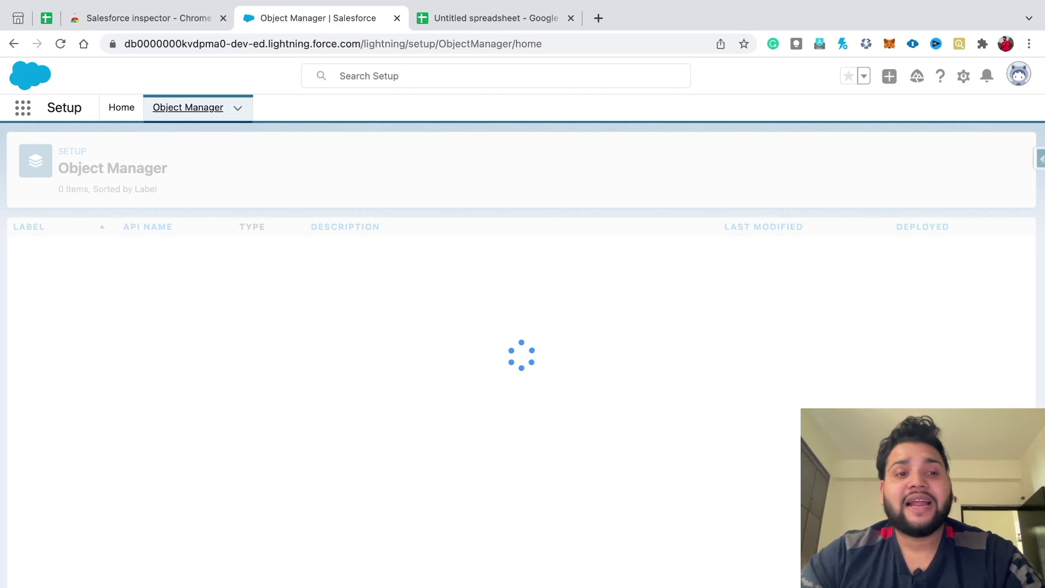
click(32, 248)
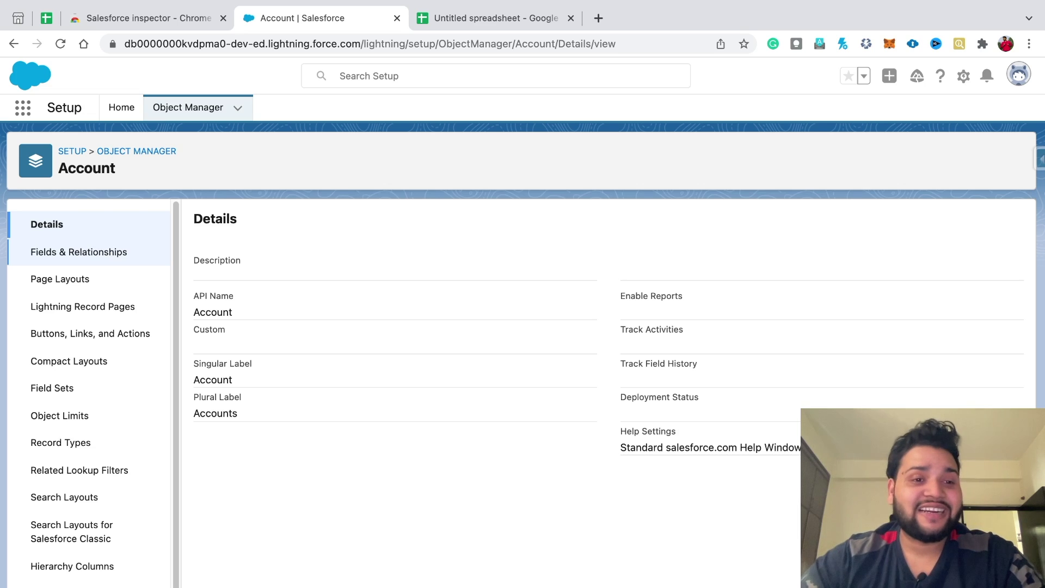
click(78, 252)
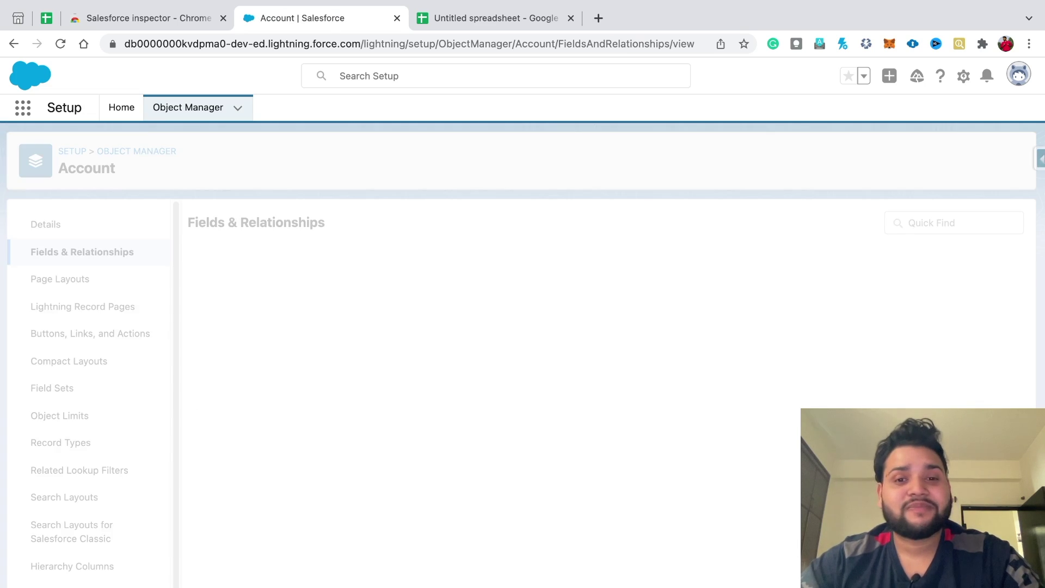
key(super+v)
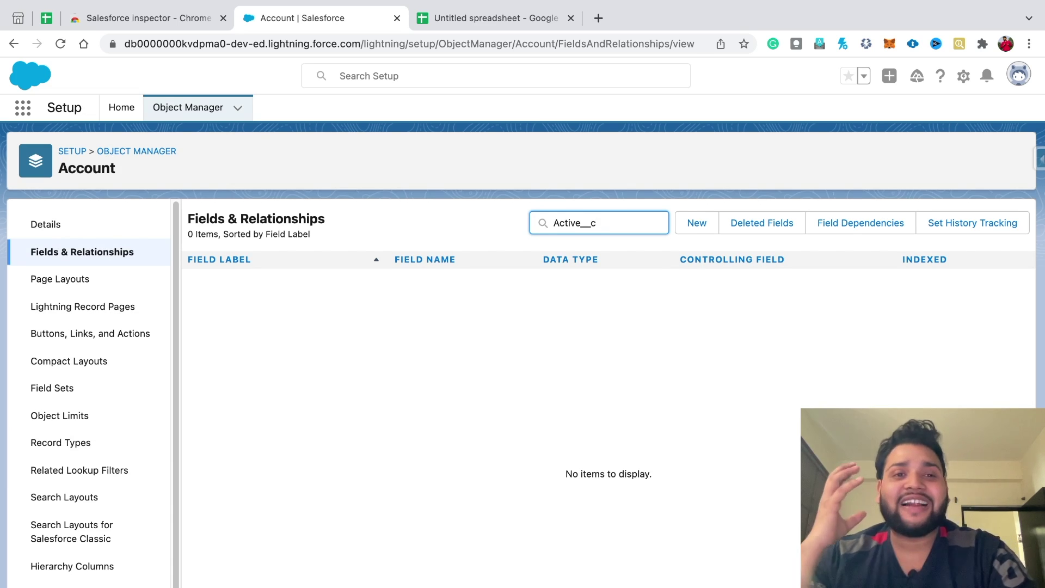
click(1038, 158)
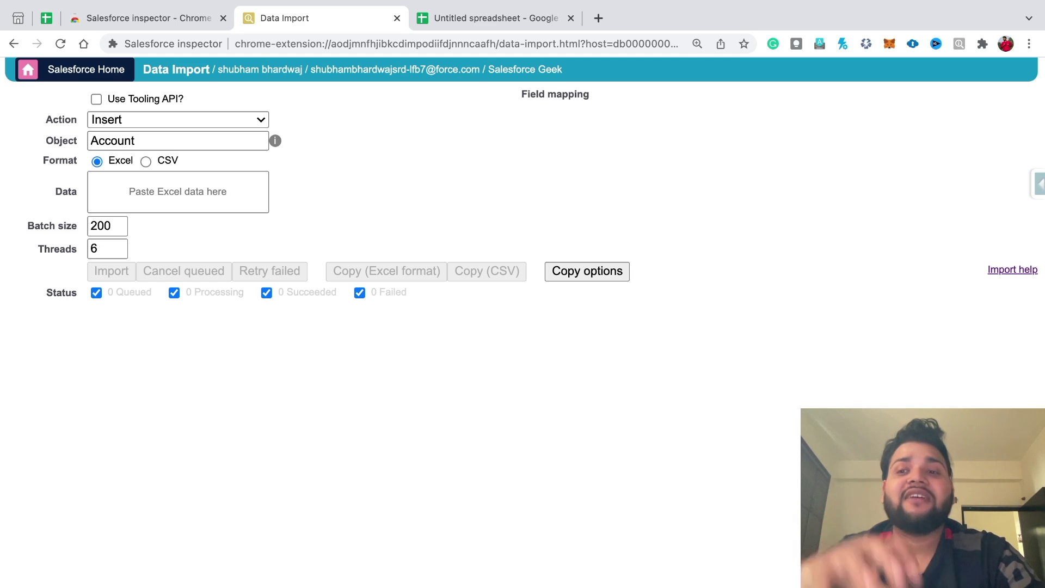
- Go back to the previous page with the browser Back shortcut
key(super+bracketleft)
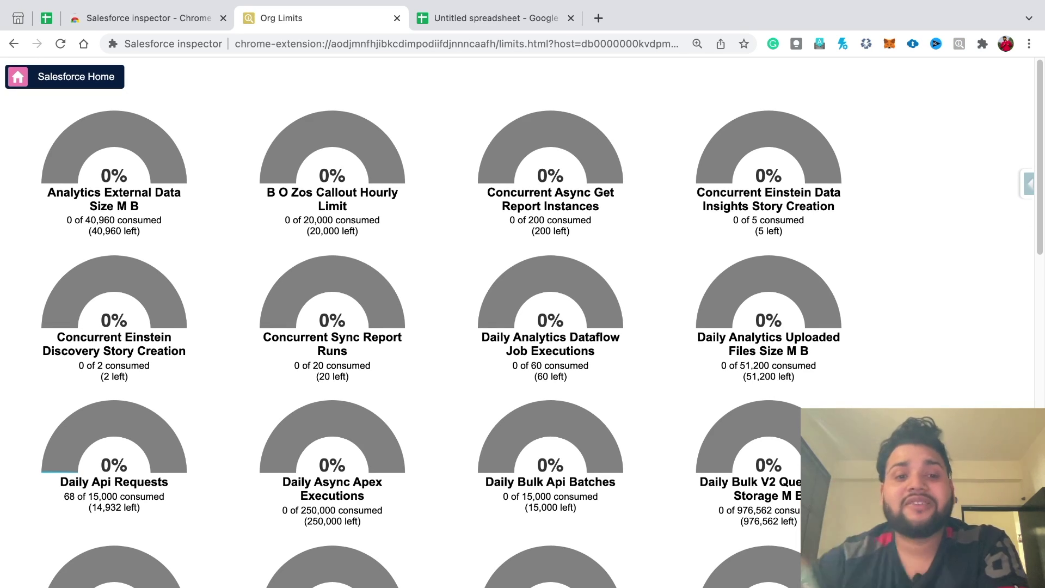
scroll(522, 321, down, 20)
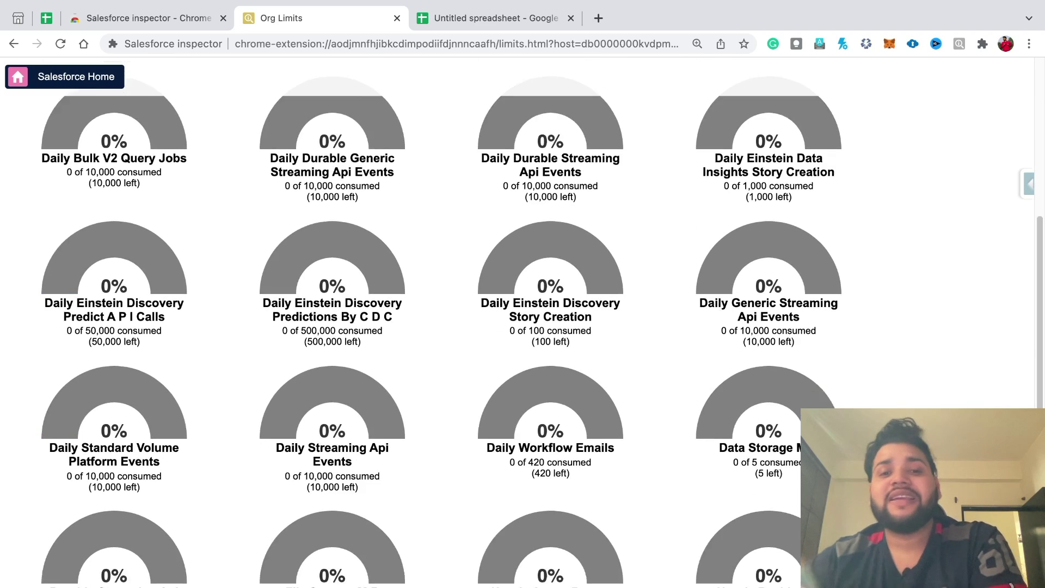
scroll(523, 321, down, 1)
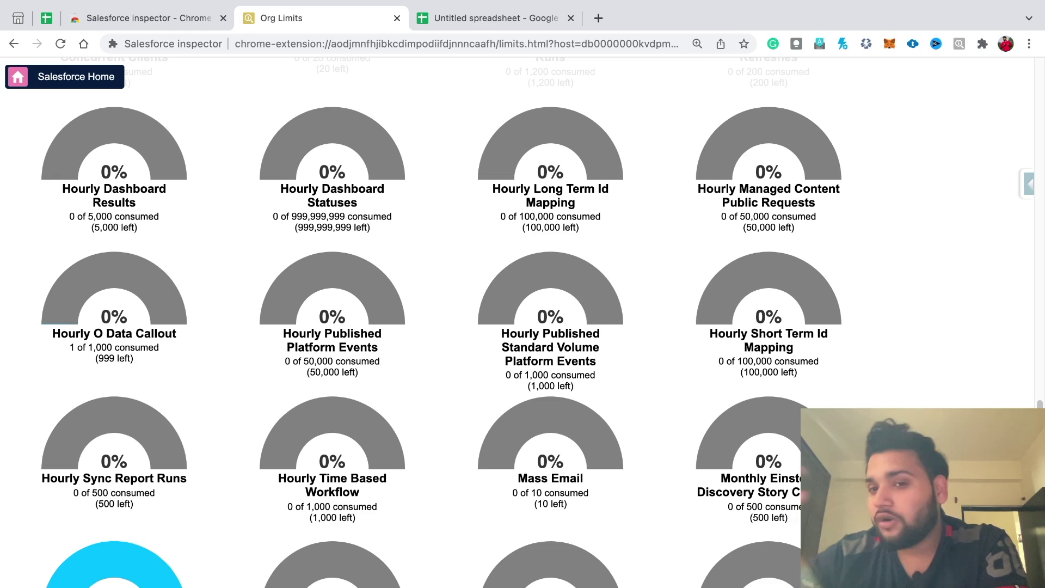
scroll(522, 321, down, 4)
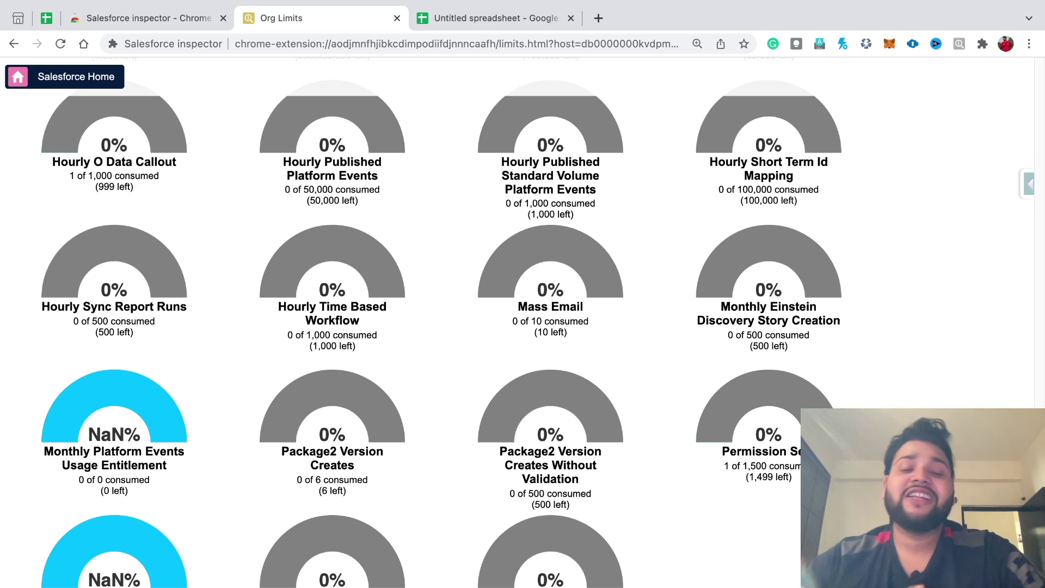
scroll(522, 322, up, 15)
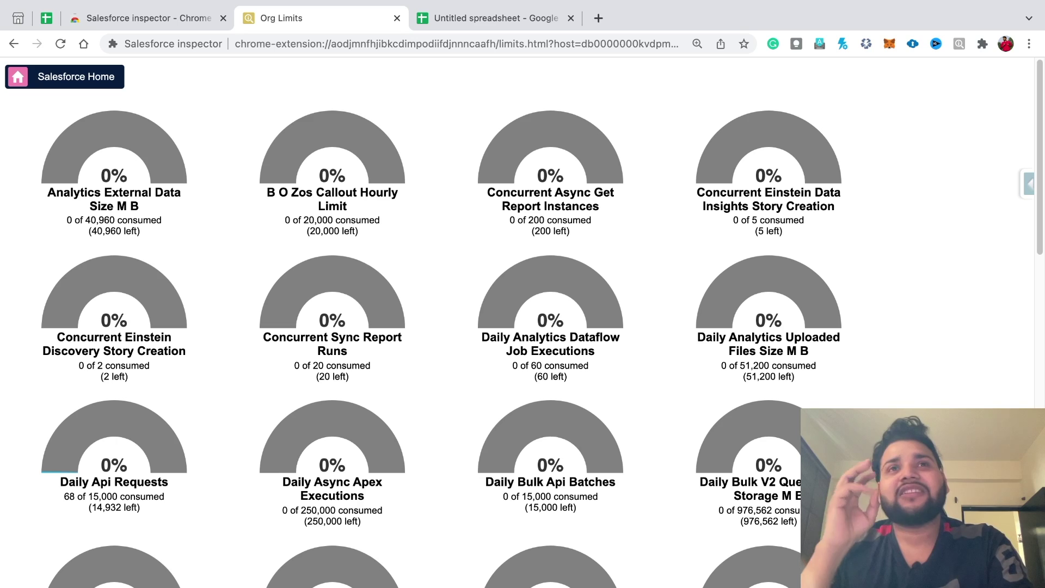